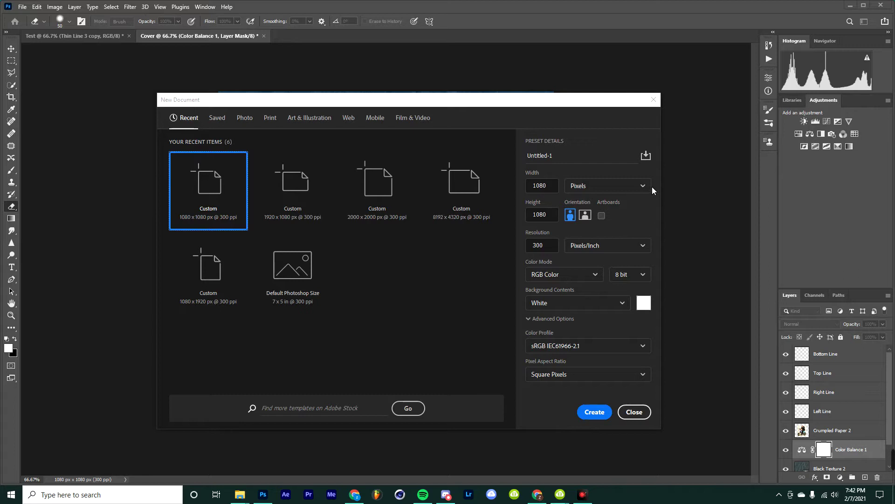
Create the square document 'Cover 2' and place the motorbike photo across its middle
{"action": "double_click", "coordinate": [563, 157]}
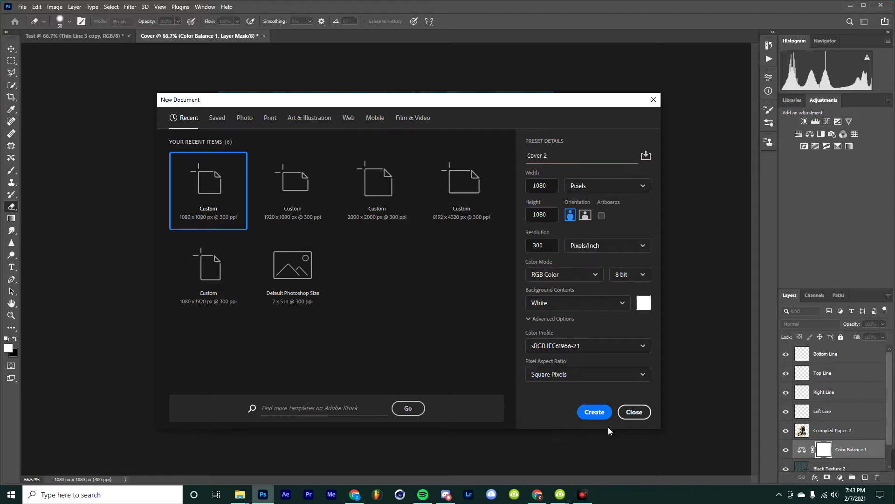
{"action": "type", "text": "Cover 2"}
{"action": "left_click", "coordinate": [600, 411]}
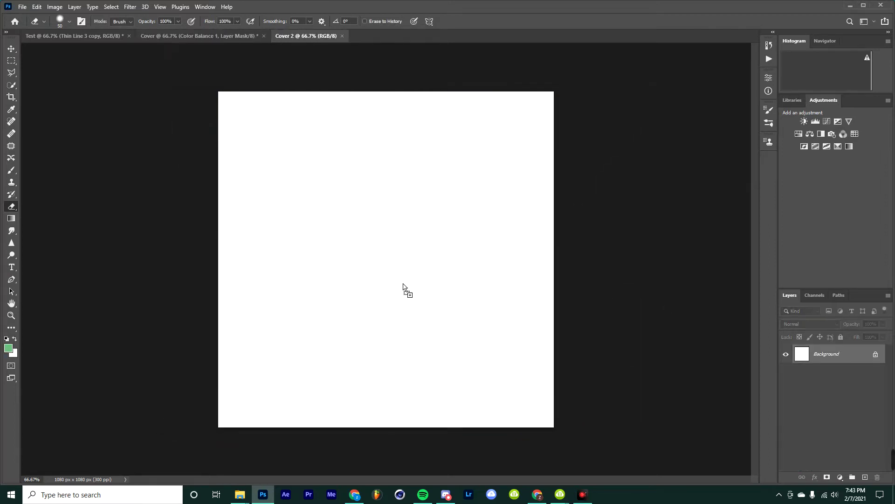
{"action": "left_click_drag", "start_coordinate": [401, 289], "coordinate": [403, 285]}
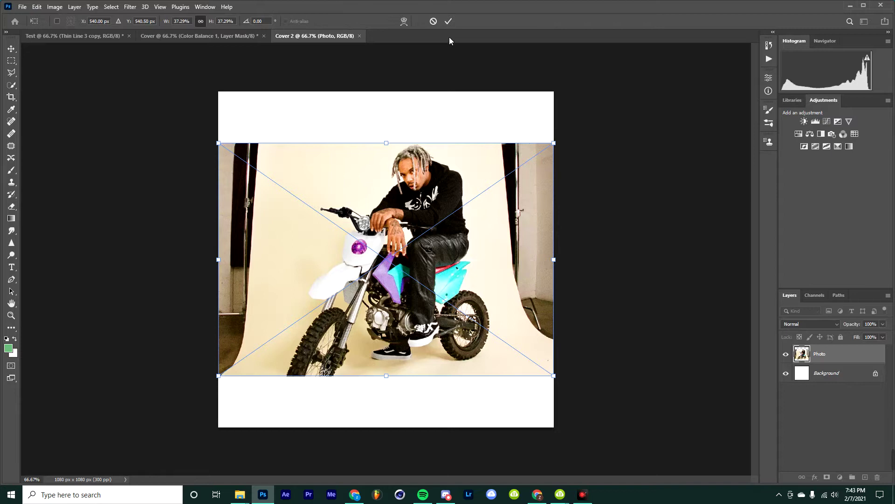
{"action": "left_click", "coordinate": [449, 22]}
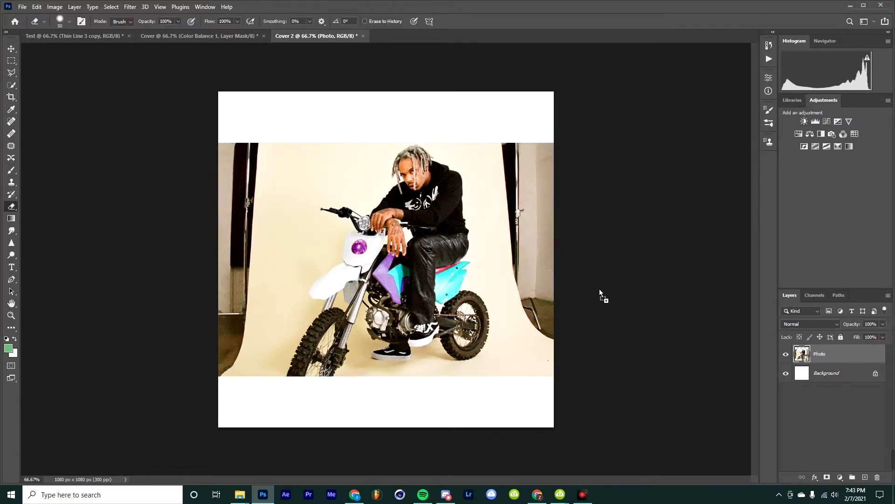
Place Black Texture 2, scale it to fill the canvas, and move it below Photo
{"action": "left_click_drag", "start_coordinate": [519, 209], "coordinate": [435, 274]}
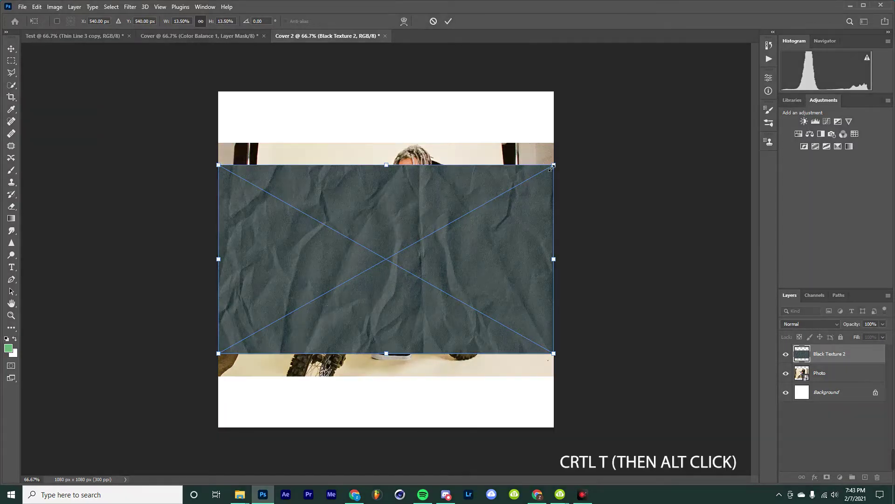
{"action": "mouse_move", "coordinate": [553, 165]}
{"action": "left_mouse_down"}
{"action": "mouse_move", "coordinate": [594, 121]}
{"action": "mouse_move", "coordinate": [675, 71]}
{"action": "left_mouse_up"}
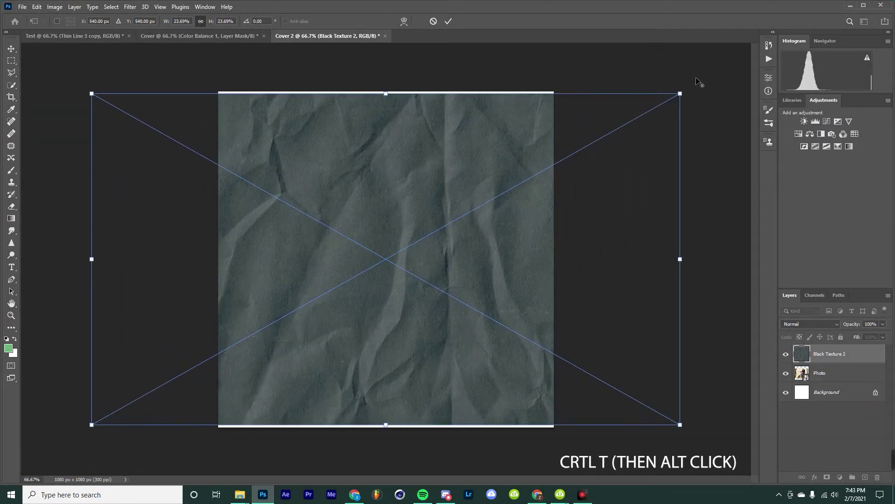
{"action": "left_click", "coordinate": [449, 21]}
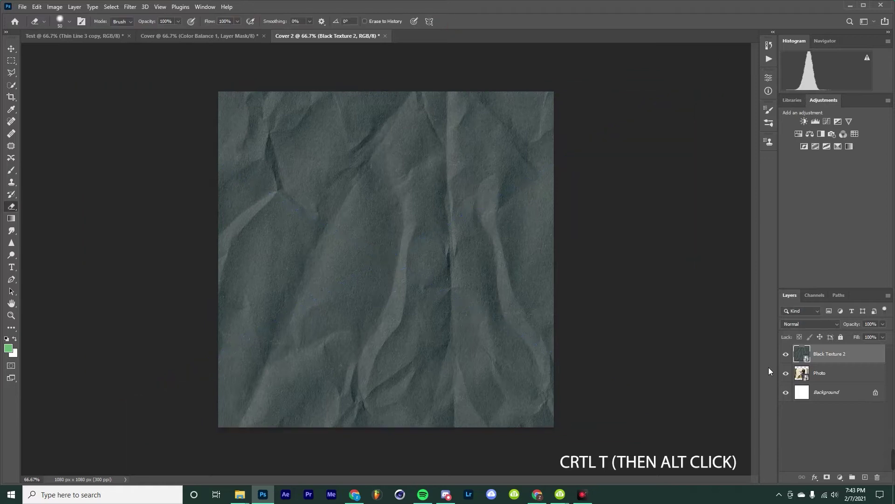
{"action": "left_click_drag", "start_coordinate": [828, 353], "coordinate": [845, 379]}
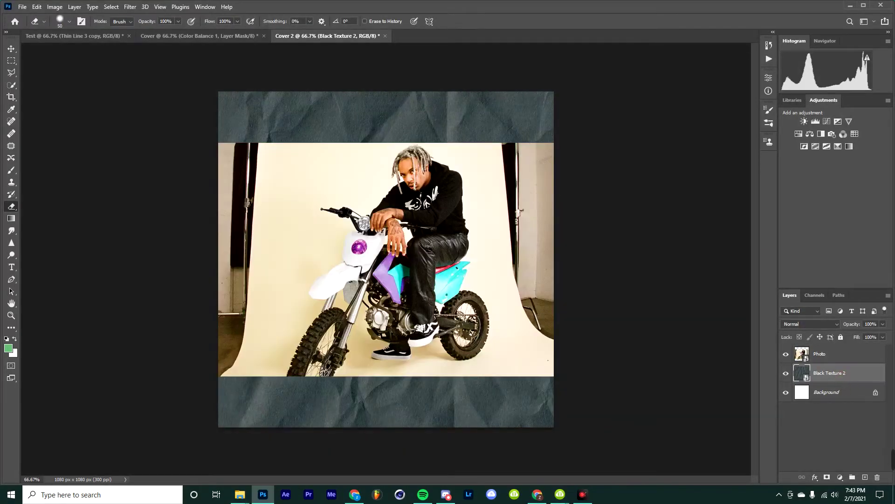
Place Crumpled Paper 2 above Photo and scale it to cover the photo area
{"action": "left_click", "coordinate": [240, 495]}
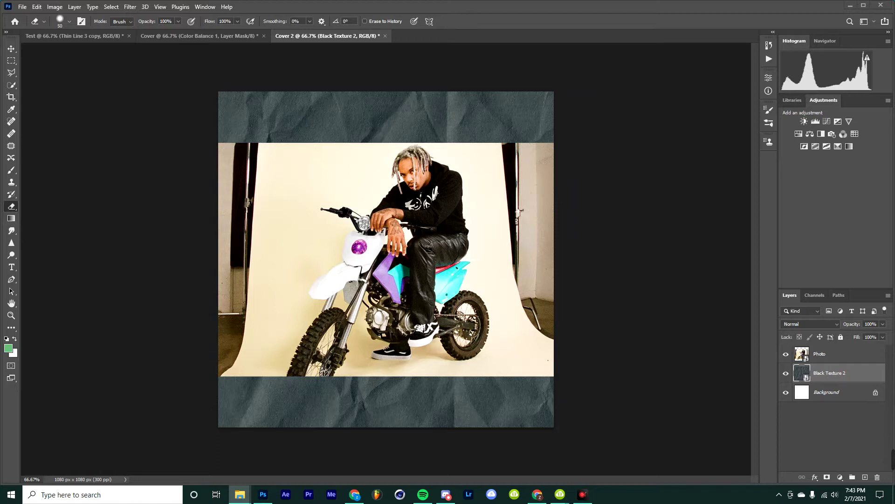
{"action": "left_click_drag", "start_coordinate": [592, 300], "coordinate": [444, 282]}
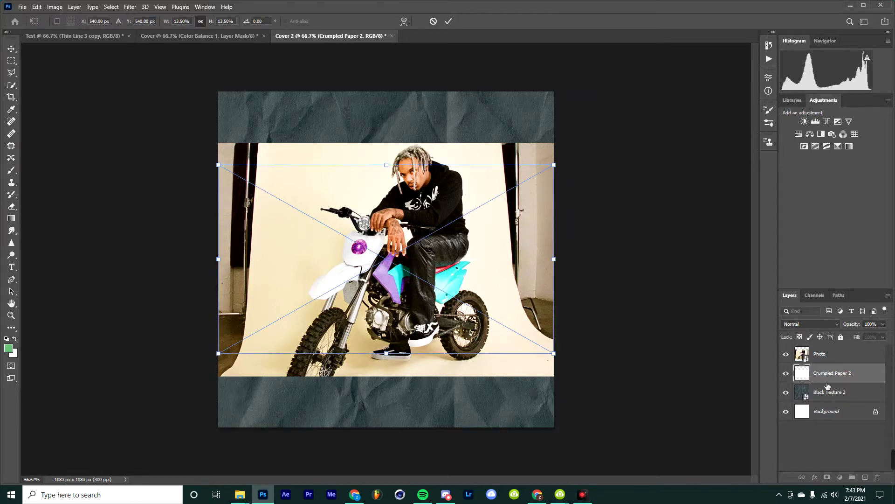
{"action": "key", "text": "Return"}
{"action": "left_click_drag", "start_coordinate": [826, 375], "coordinate": [824, 350]}
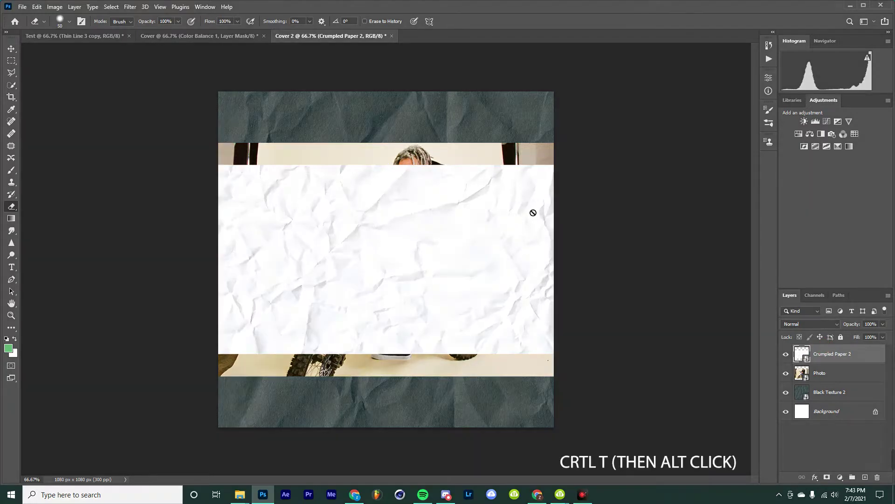
{"action": "key", "text": "ctrl+t"}
{"action": "left_click_drag", "start_coordinate": [550, 168], "coordinate": [594, 142]}
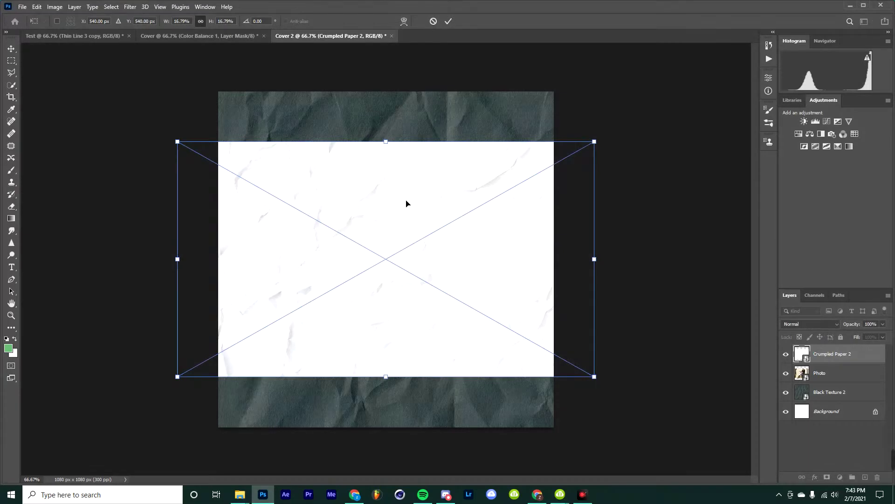
{"action": "left_click_drag", "start_coordinate": [407, 204], "coordinate": [408, 202]}
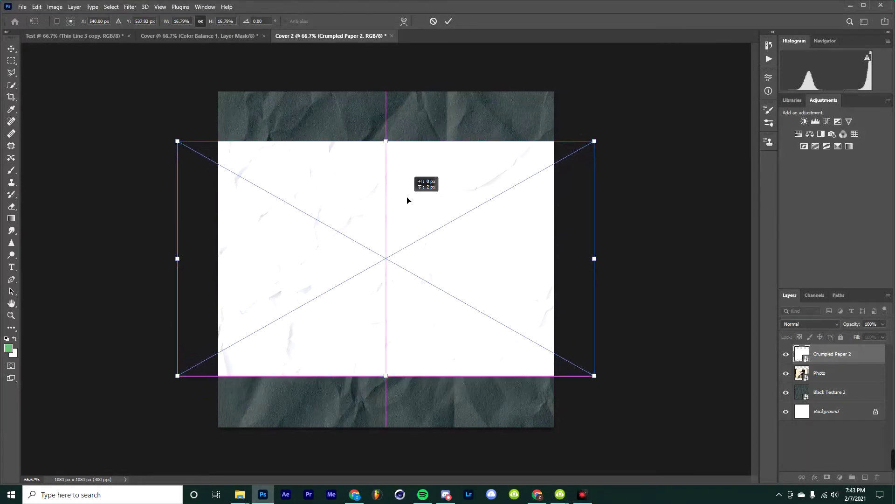
{"action": "left_click", "coordinate": [451, 21]}
{"action": "key", "text": "e"}
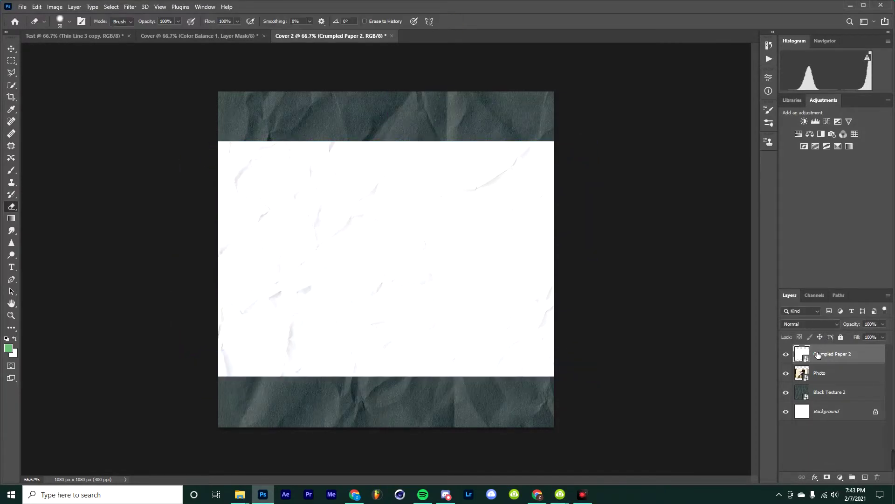
{"action": "right_click", "coordinate": [815, 353]}
Clip Crumpled Paper 2 to Photo and set it to Multiply at about 70% opacity
{"action": "left_click", "coordinate": [742, 290]}
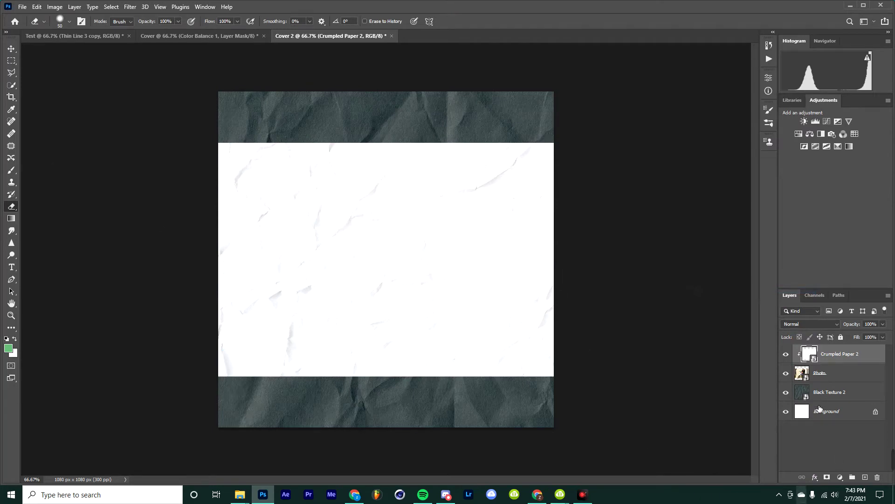
{"action": "left_click", "coordinate": [822, 324]}
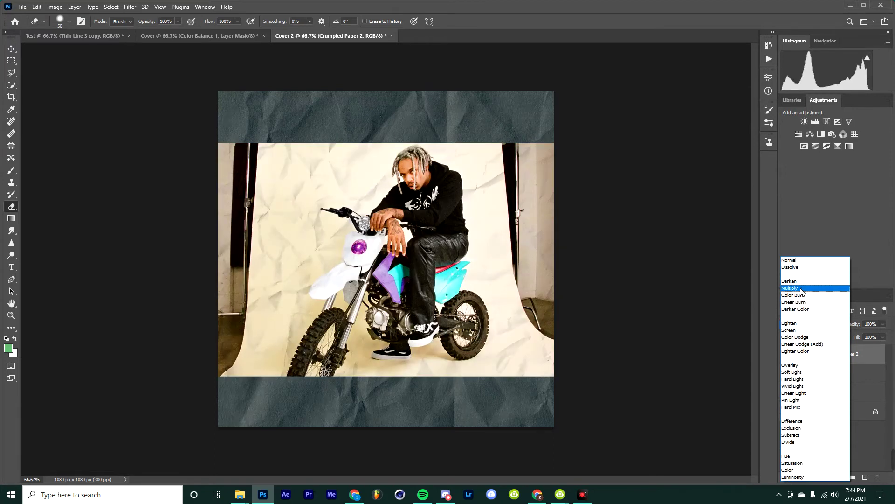
{"action": "left_click", "coordinate": [802, 289]}
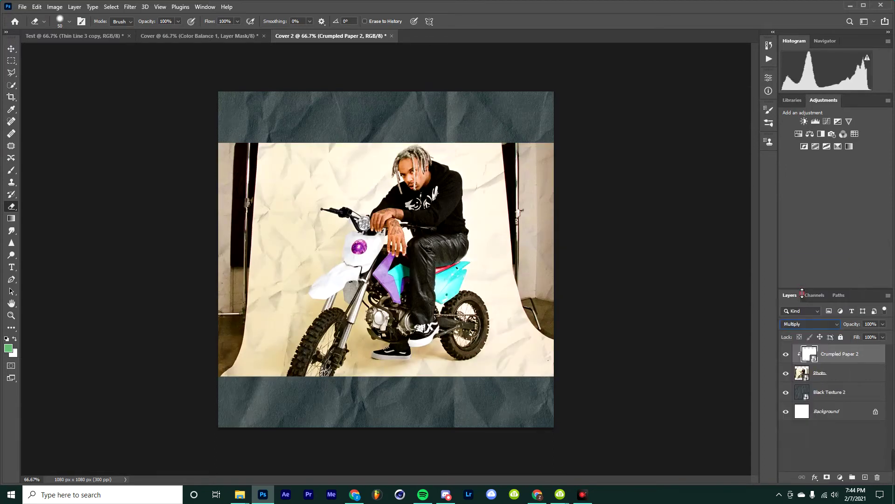
{"action": "left_click", "coordinate": [883, 324]}
{"action": "left_click_drag", "start_coordinate": [884, 333], "coordinate": [871, 335]}
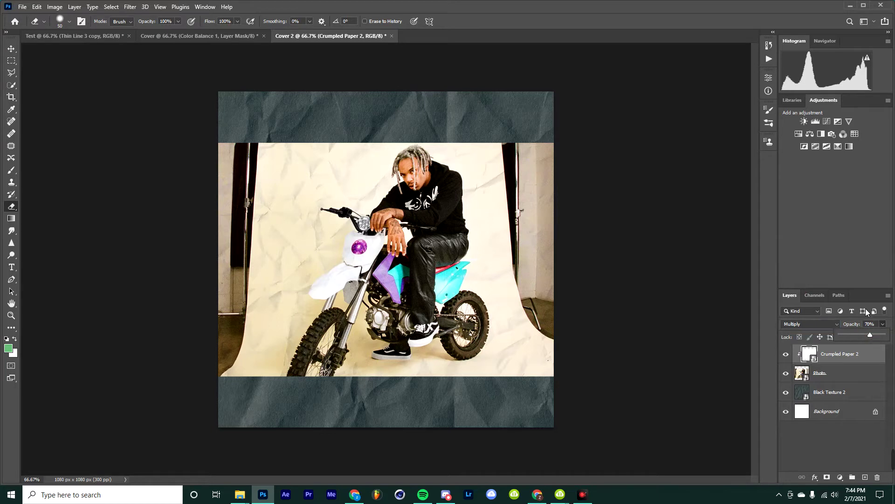
{"action": "left_click", "coordinate": [9, 50]}
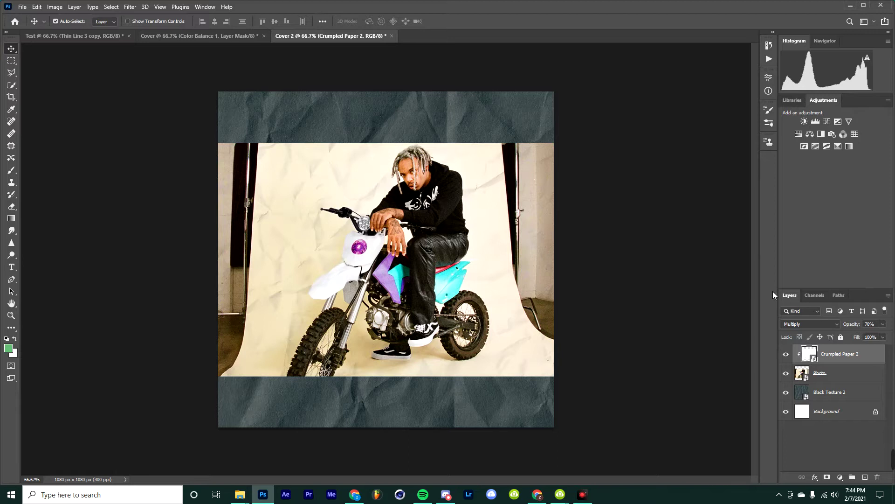
Merge the Crumpled Paper 2 and Photo layers into one layer
{"action": "left_click", "coordinate": [834, 377], "text": "shift"}
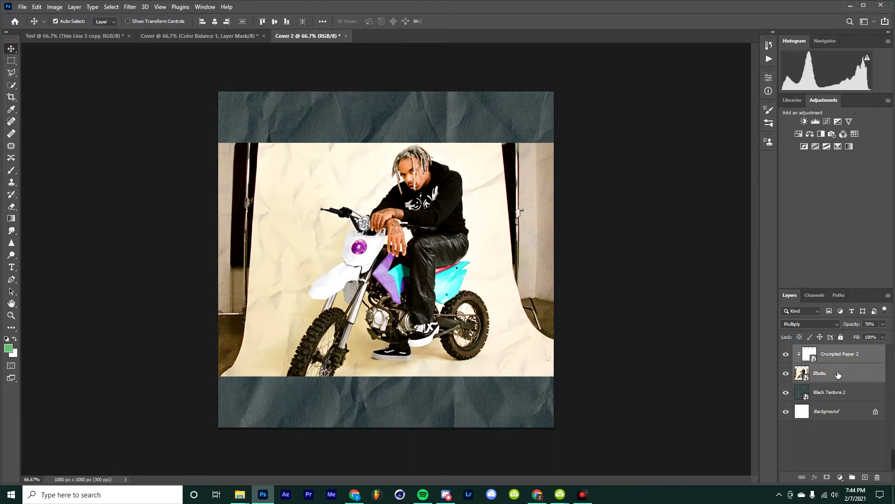
{"action": "right_click", "coordinate": [834, 375]}
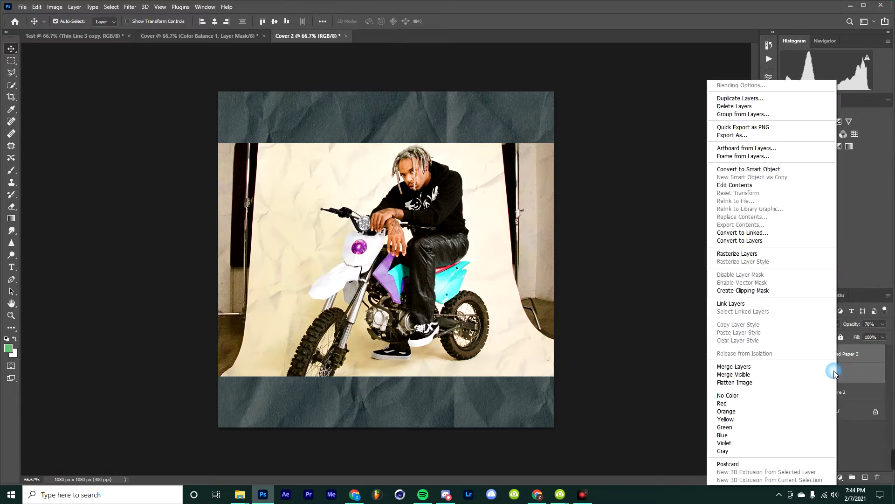
{"action": "left_click", "coordinate": [796, 369]}
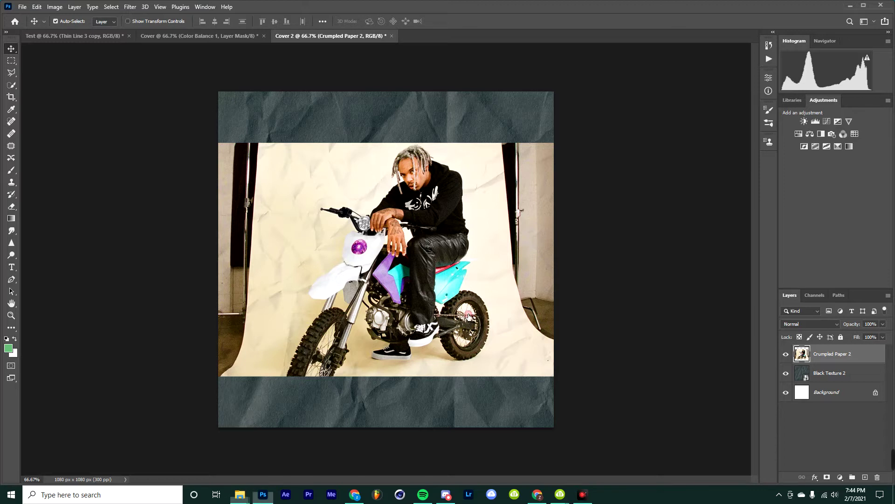
Place Thin Line 2 along the photo's top edge and rename it 'Top Line'
{"action": "left_click_drag", "start_coordinate": [239, 495], "coordinate": [468, 318]}
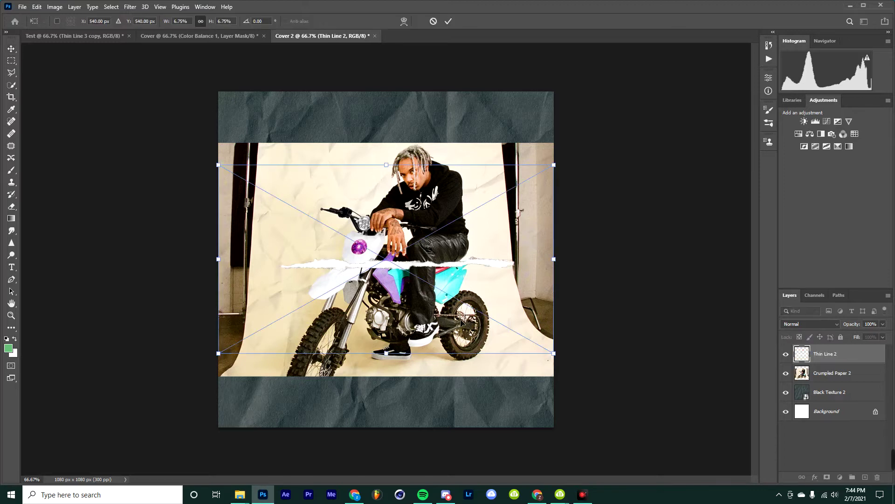
{"action": "left_click", "coordinate": [449, 21]}
{"action": "key", "text": "ctrl+t"}
{"action": "left_click_drag", "start_coordinate": [415, 291], "coordinate": [403, 151]}
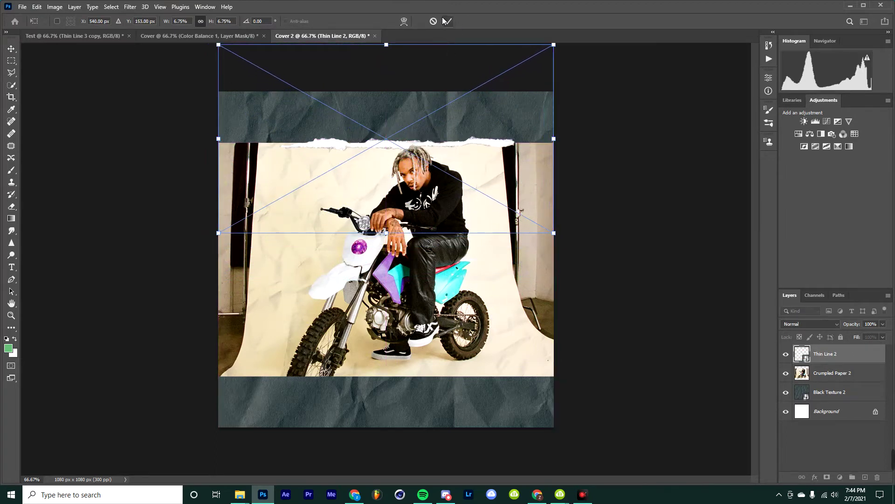
{"action": "left_click", "coordinate": [445, 21]}
{"action": "double_click", "coordinate": [825, 353]}
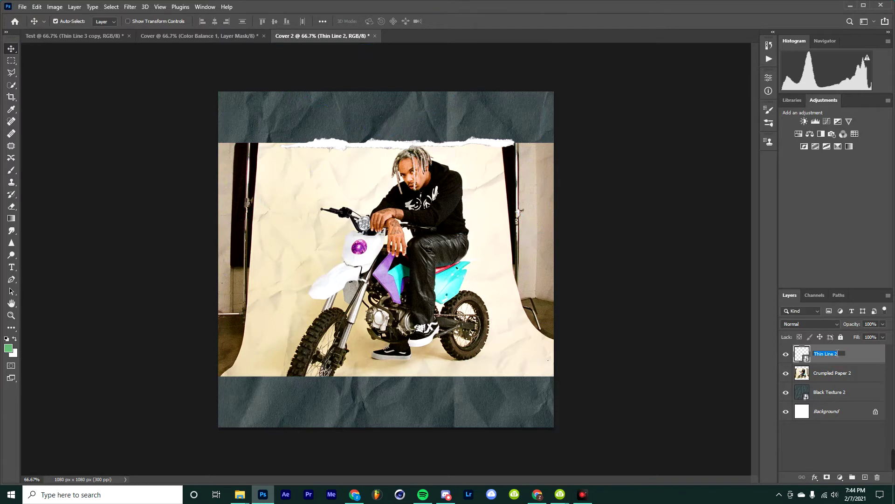
{"action": "type", "text": "Top"}
{"action": "key", "text": "Return"}
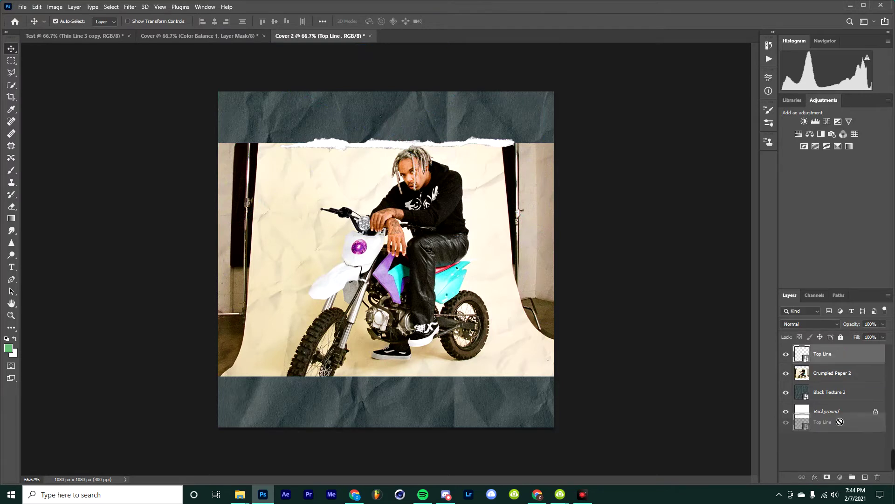
Duplicate Top Line as 'Bottom Line' and move it down to the photo's bottom edge
{"action": "left_click_drag", "start_coordinate": [837, 356], "coordinate": [865, 477]}
{"action": "double_click", "coordinate": [831, 353]}
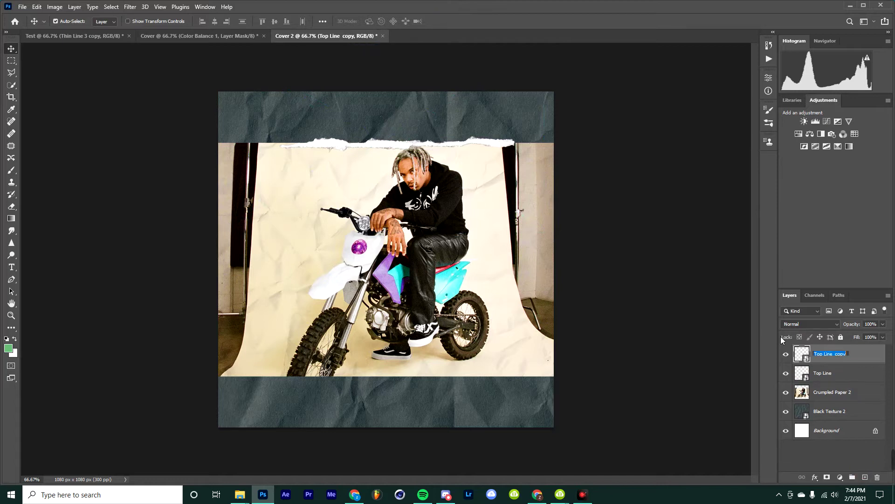
{"action": "type", "text": "Bo"}
{"action": "type", "text": "ttom Line"}
{"action": "key", "text": "Return"}
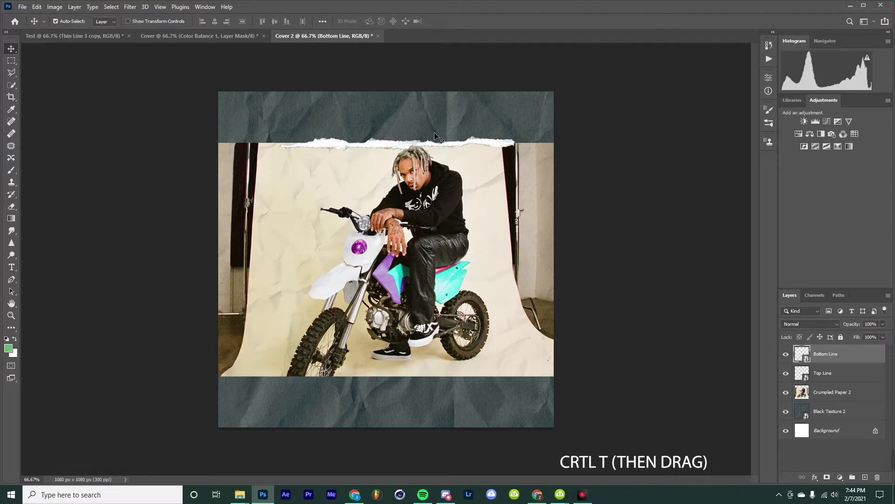
{"action": "key", "text": "ctrl+t"}
{"action": "mouse_move", "coordinate": [401, 147]}
{"action": "left_mouse_down"}
{"action": "mouse_move", "coordinate": [404, 324]}
{"action": "mouse_move", "coordinate": [393, 379]}
{"action": "left_mouse_up"}
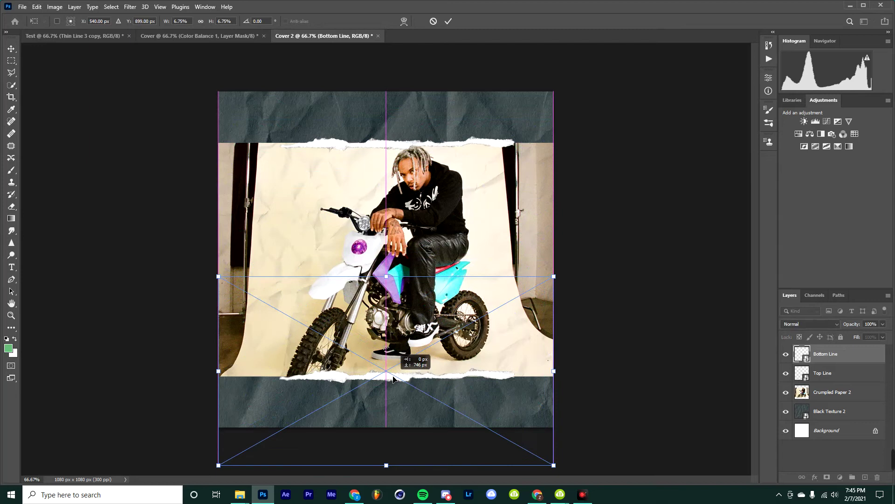
{"action": "left_click_drag", "start_coordinate": [393, 378], "coordinate": [398, 373]}
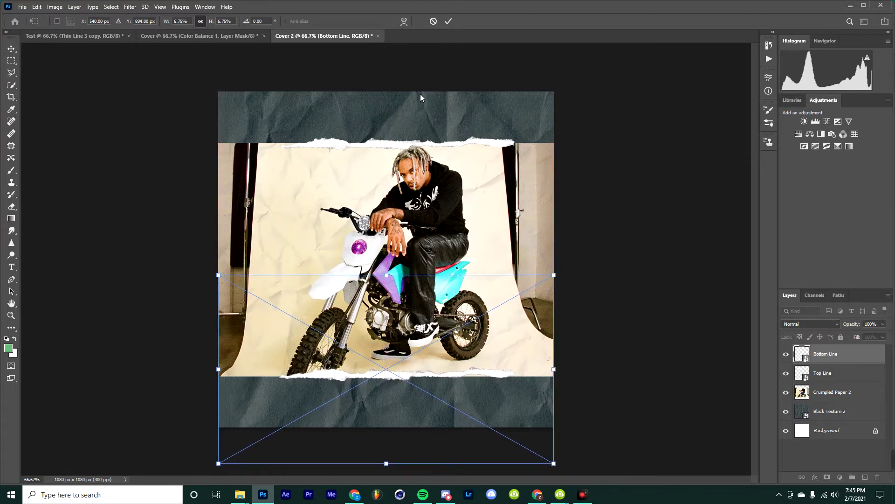
{"action": "left_click", "coordinate": [452, 24]}
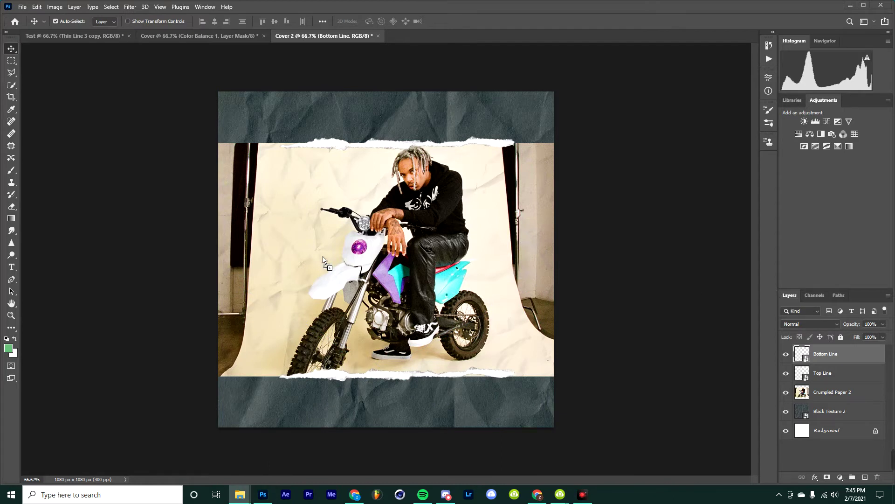
Place Thin Line 3, rotate it upright, and move it to the photo's left side
{"action": "left_click_drag", "start_coordinate": [775, 293], "coordinate": [325, 264]}
{"action": "left_click_drag", "start_coordinate": [570, 135], "coordinate": [292, 135]}
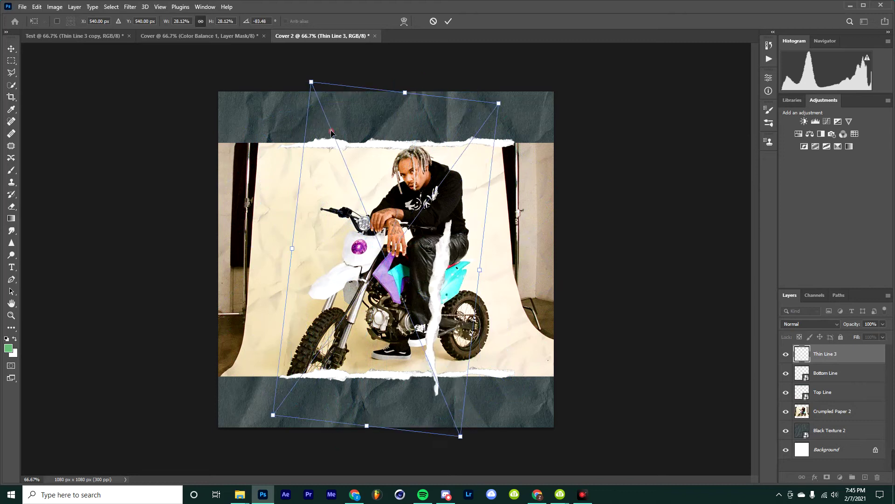
{"action": "mouse_move", "coordinate": [293, 134]}
{"action": "left_mouse_down"}
{"action": "mouse_move", "coordinate": [291, 81]}
{"action": "mouse_move", "coordinate": [287, 92]}
{"action": "mouse_move", "coordinate": [488, 89]}
{"action": "left_mouse_up"}
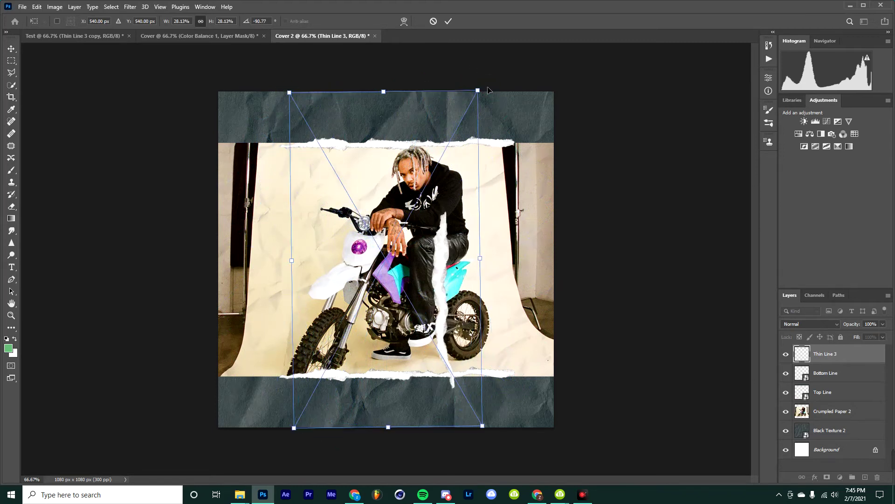
{"action": "left_click_drag", "start_coordinate": [447, 267], "coordinate": [286, 269]}
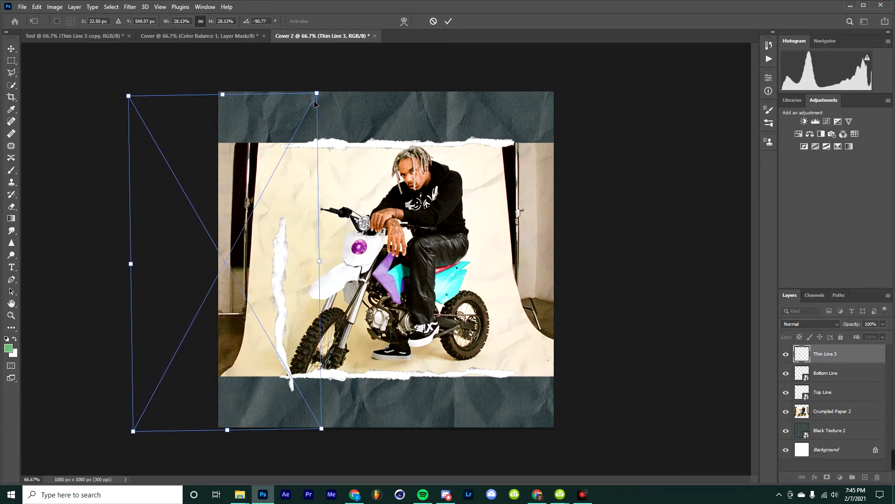
{"action": "mouse_move", "coordinate": [318, 260]}
{"action": "left_mouse_down"}
{"action": "mouse_move", "coordinate": [279, 205]}
{"action": "mouse_move", "coordinate": [289, 215]}
{"action": "left_mouse_up"}
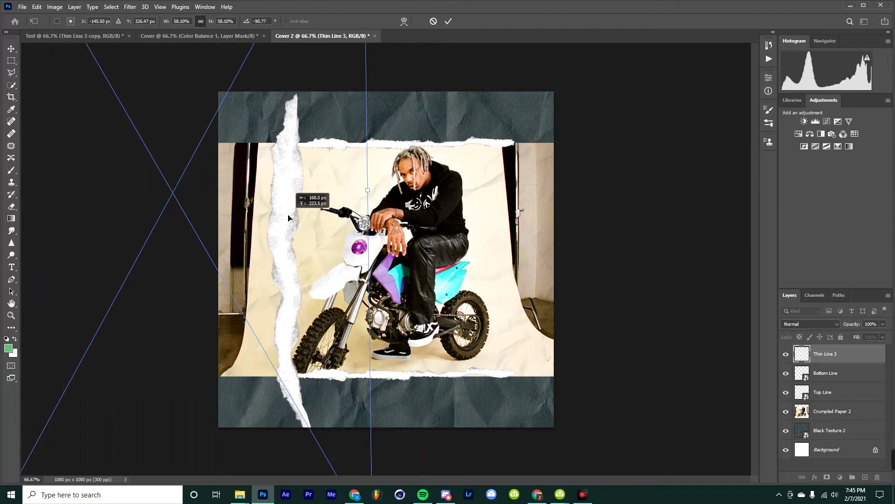
{"action": "left_click", "coordinate": [449, 22]}
Narrow the vertical Thin Line 3 strip and settle it over the photo's left edge
{"action": "key", "text": "ctrl+t"}
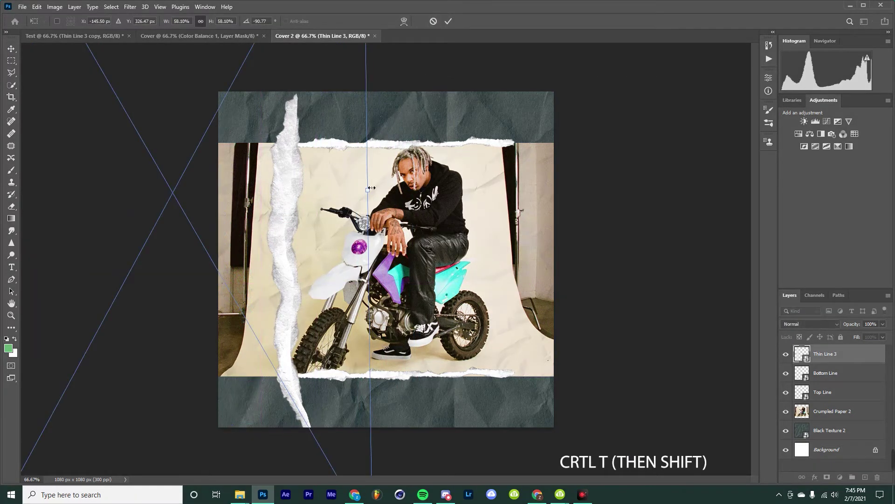
{"action": "mouse_move", "coordinate": [370, 188]}
{"action": "left_mouse_down"}
{"action": "mouse_move", "coordinate": [258, 216]}
{"action": "mouse_move", "coordinate": [376, 213]}
{"action": "left_mouse_up"}
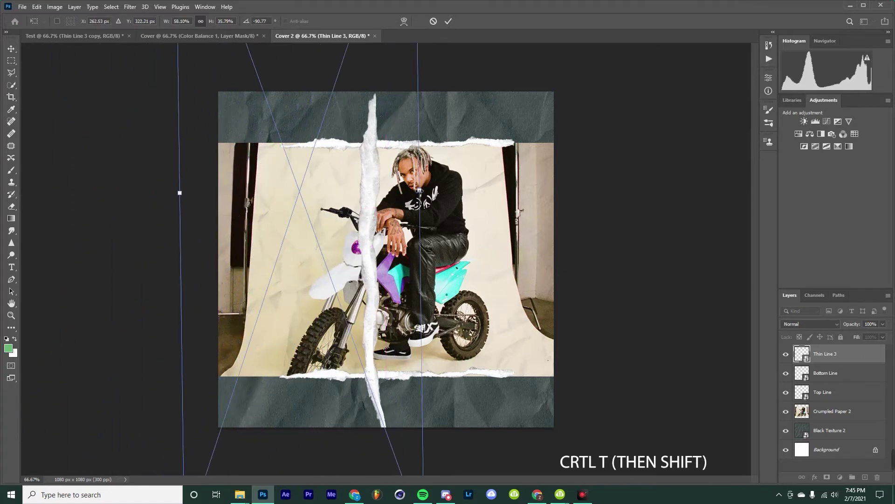
{"action": "mouse_move", "coordinate": [420, 190]}
{"action": "left_mouse_down"}
{"action": "mouse_move", "coordinate": [258, 213]}
{"action": "mouse_move", "coordinate": [295, 236]}
{"action": "mouse_move", "coordinate": [291, 219]}
{"action": "left_mouse_up"}
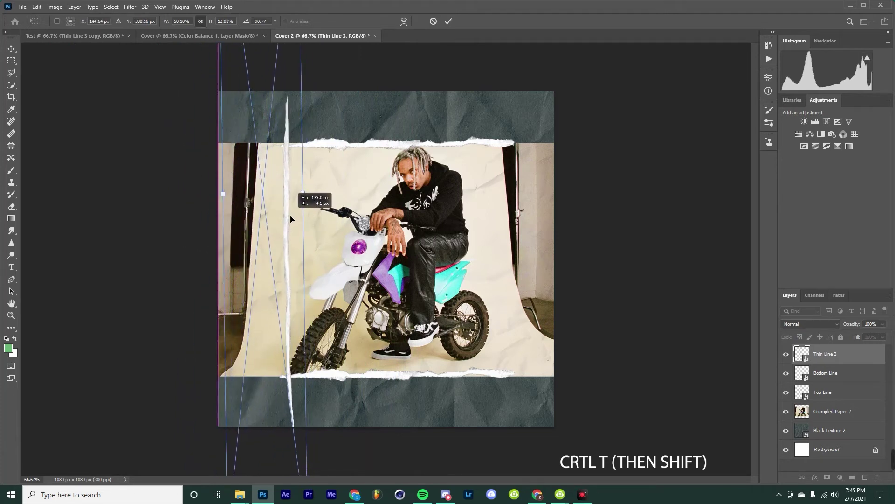
{"action": "mouse_move", "coordinate": [291, 219]}
{"action": "left_mouse_down"}
{"action": "mouse_move", "coordinate": [301, 211]}
{"action": "mouse_move", "coordinate": [300, 126]}
{"action": "mouse_move", "coordinate": [270, 224]}
{"action": "mouse_move", "coordinate": [287, 183]}
{"action": "left_mouse_up"}
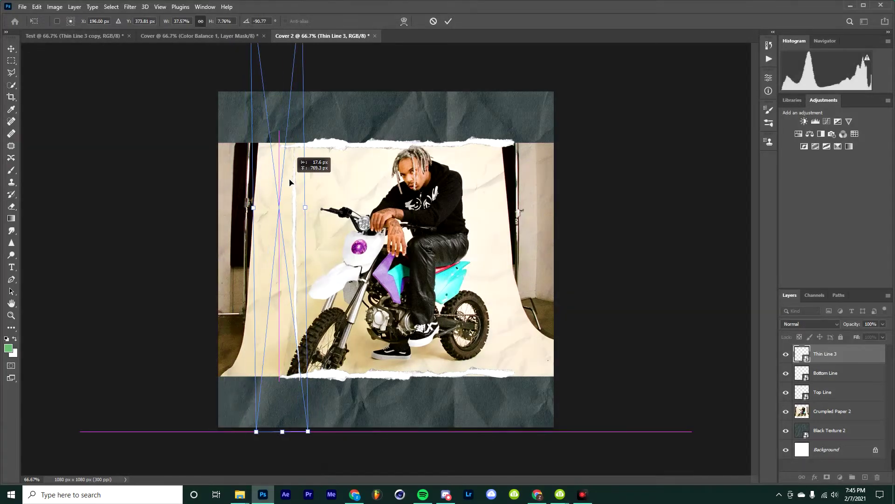
Apply the left strip's transform and rename the layer 'Left Line'
{"action": "left_click", "coordinate": [448, 22]}
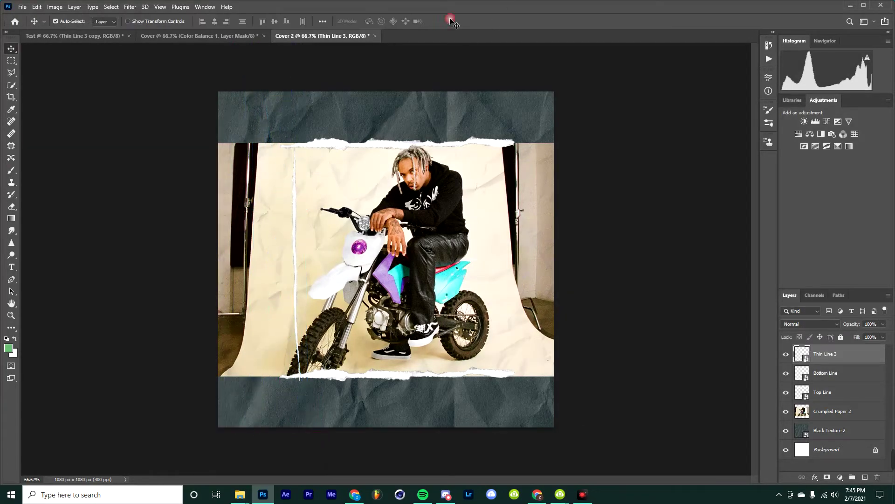
{"action": "double_click", "coordinate": [827, 353]}
{"action": "type", "text": "Line"}
{"action": "key", "text": "Return"}
Duplicate Left Line as 'Right Line' and move it to the photo's right side
{"action": "left_click_drag", "start_coordinate": [831, 348], "coordinate": [866, 478]}
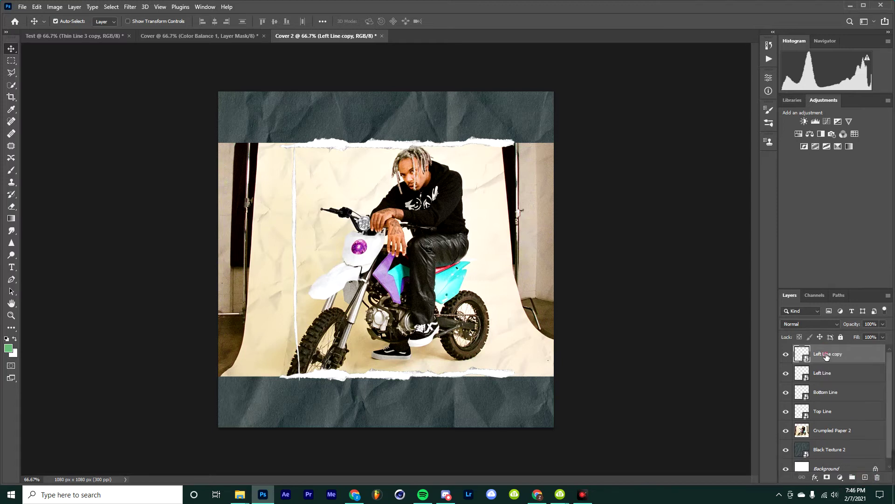
{"action": "double_click", "coordinate": [828, 353]}
{"action": "type", "text": "Right Line"}
{"action": "key", "text": "Return"}
{"action": "key", "text": "ctrl+t"}
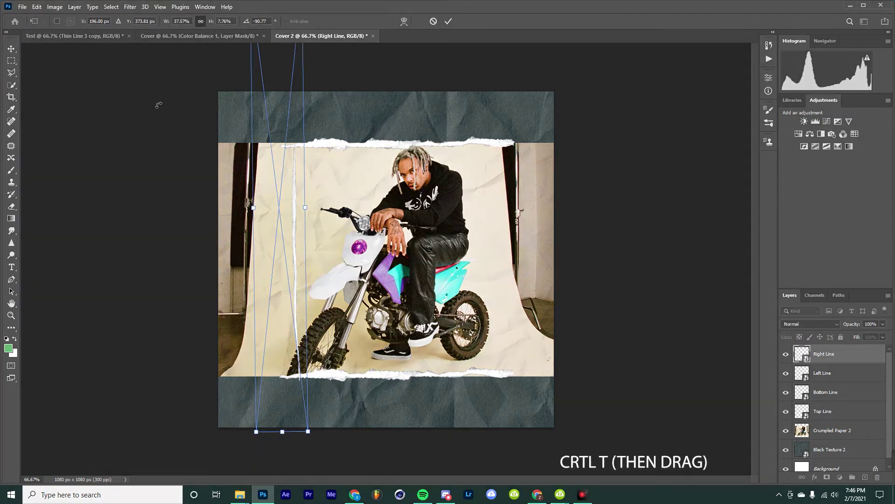
{"action": "mouse_move", "coordinate": [298, 199]}
{"action": "left_mouse_down"}
{"action": "mouse_move", "coordinate": [293, 213]}
{"action": "mouse_move", "coordinate": [496, 200]}
{"action": "left_mouse_up"}
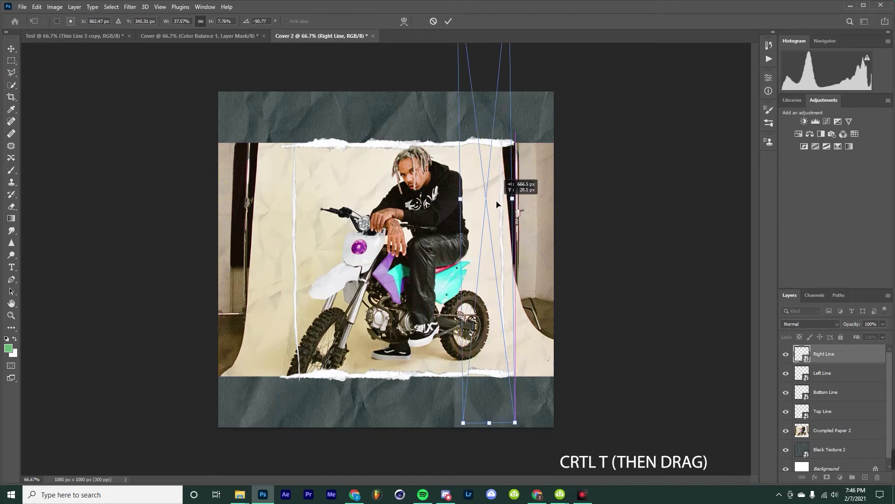
{"action": "left_click_drag", "start_coordinate": [496, 200], "coordinate": [496, 206]}
{"action": "left_click", "coordinate": [448, 22]}
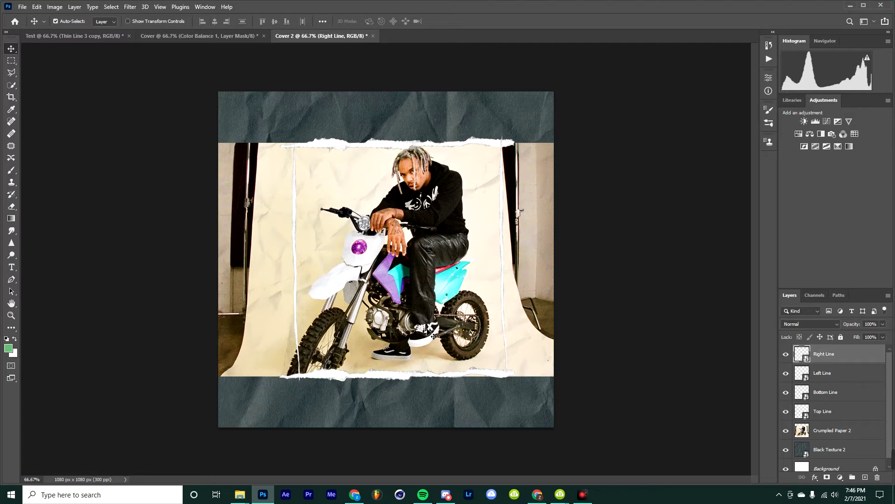
Select Crumpled Paper 2, pick the Eraser, and zoom in on the photo's right edge
{"action": "left_click", "coordinate": [838, 433]}
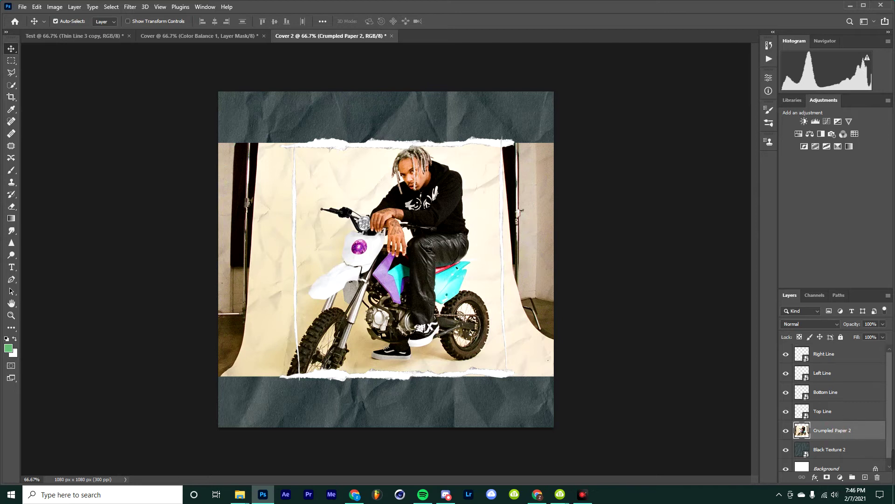
{"action": "left_click", "coordinate": [11, 207]}
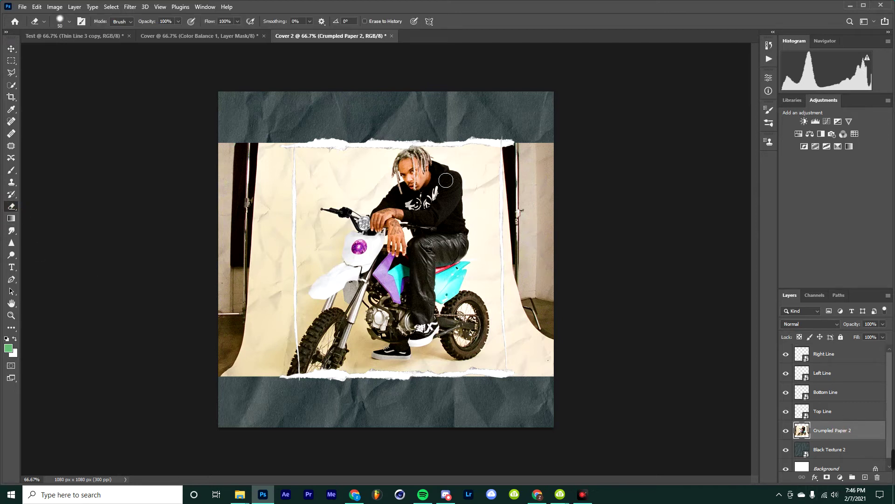
{"action": "left_click", "coordinate": [11, 314]}
{"action": "left_click", "coordinate": [489, 170]}
{"action": "left_click", "coordinate": [495, 169]}
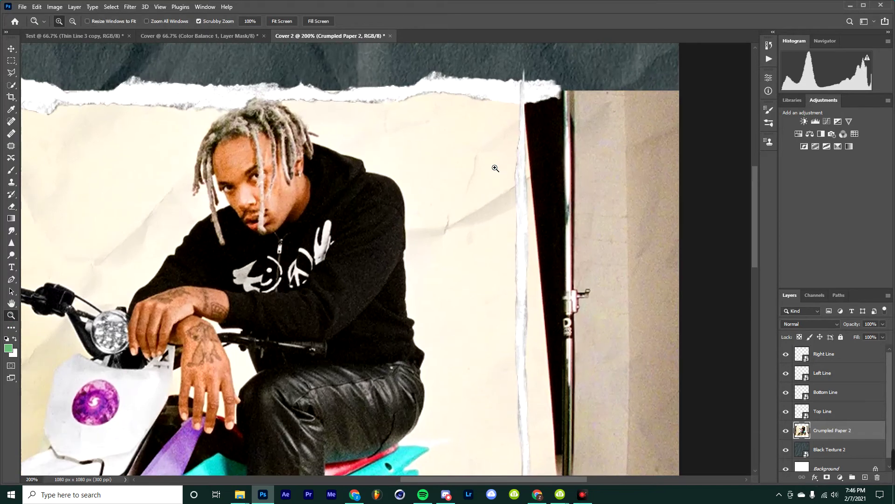
{"action": "left_click", "coordinate": [517, 159], "text": "alt"}
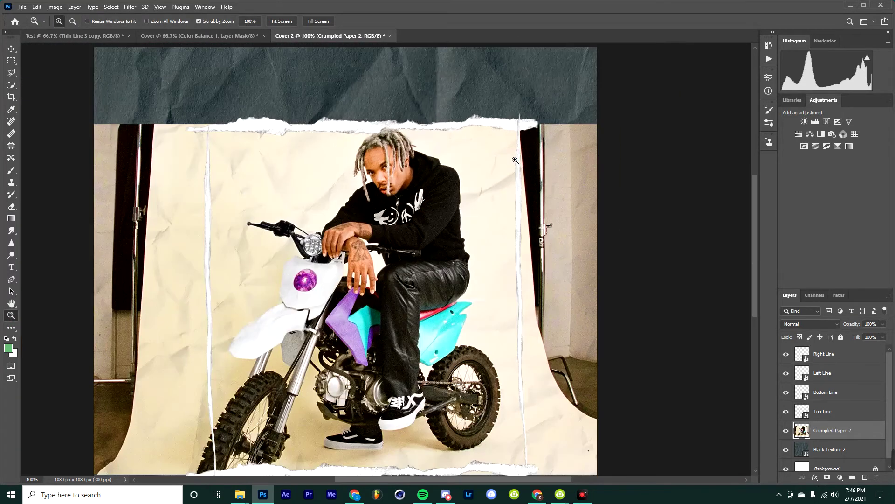
{"action": "scroll", "coordinate": [502, 156], "scroll_direction": "down", "scroll_amount": 2}
{"action": "left_click", "coordinate": [12, 206]}
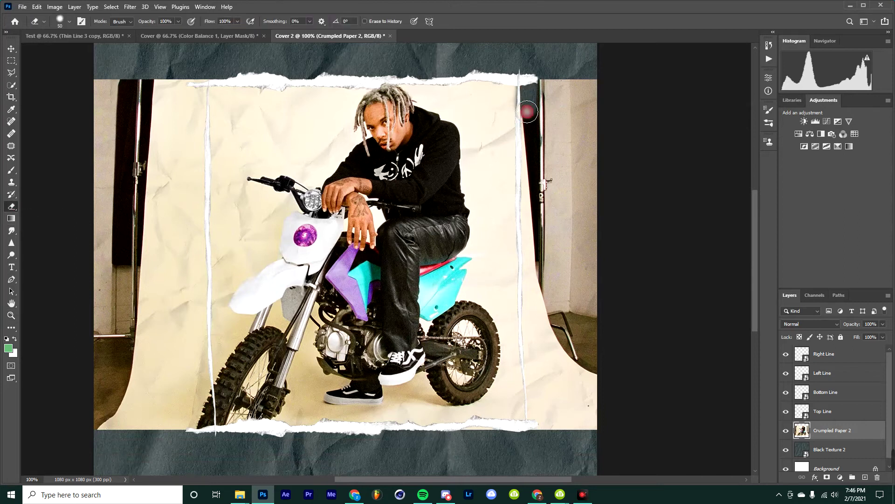
Erase the photo overhanging the right, bottom and left torn edges
{"action": "left_click_drag", "start_coordinate": [527, 101], "coordinate": [539, 444]}
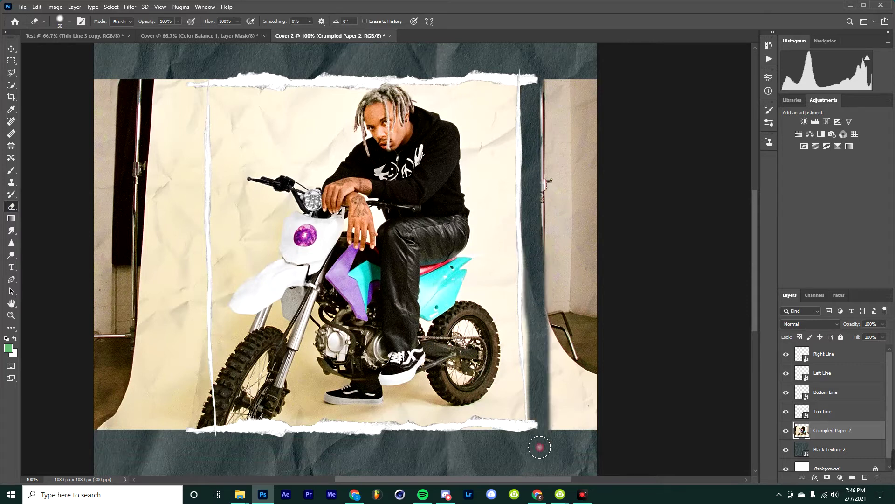
{"action": "mouse_move", "coordinate": [523, 348]}
{"action": "left_mouse_down"}
{"action": "mouse_move", "coordinate": [532, 346]}
{"action": "mouse_move", "coordinate": [539, 422]}
{"action": "left_mouse_up"}
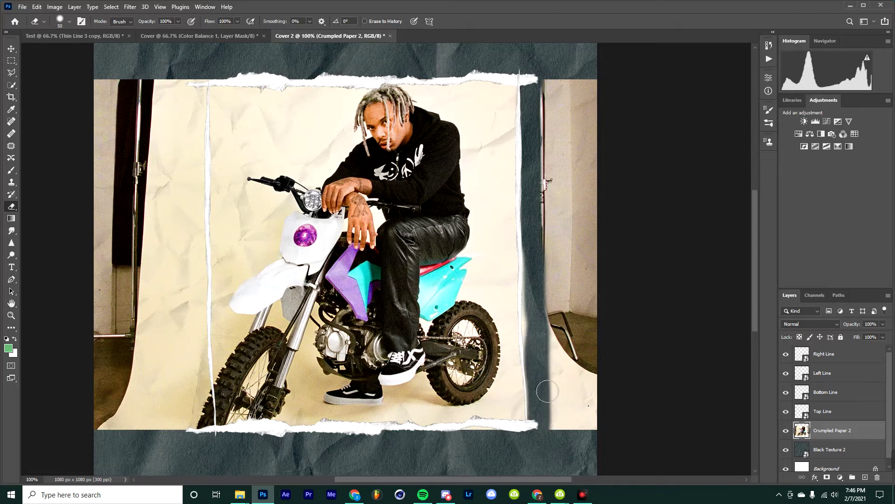
{"action": "key", "text": "bracketleft"}
{"action": "left_click_drag", "start_coordinate": [530, 346], "coordinate": [528, 251]}
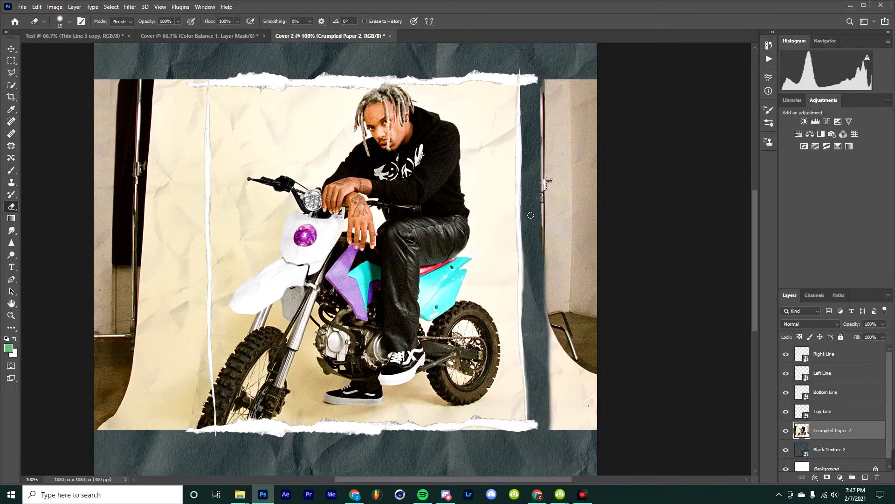
{"action": "scroll", "coordinate": [536, 172], "scroll_direction": "down", "scroll_amount": 5}
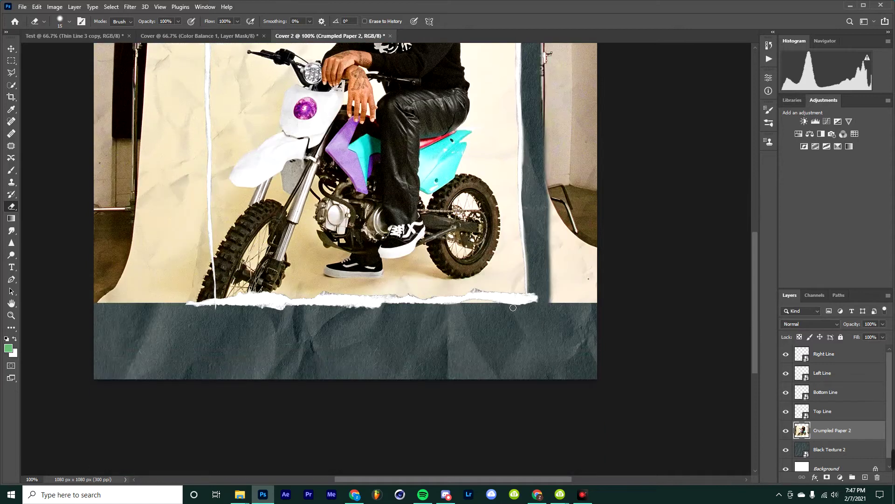
{"action": "mouse_move", "coordinate": [494, 305]}
{"action": "left_mouse_down"}
{"action": "mouse_move", "coordinate": [460, 307]}
{"action": "mouse_move", "coordinate": [471, 304]}
{"action": "left_mouse_up"}
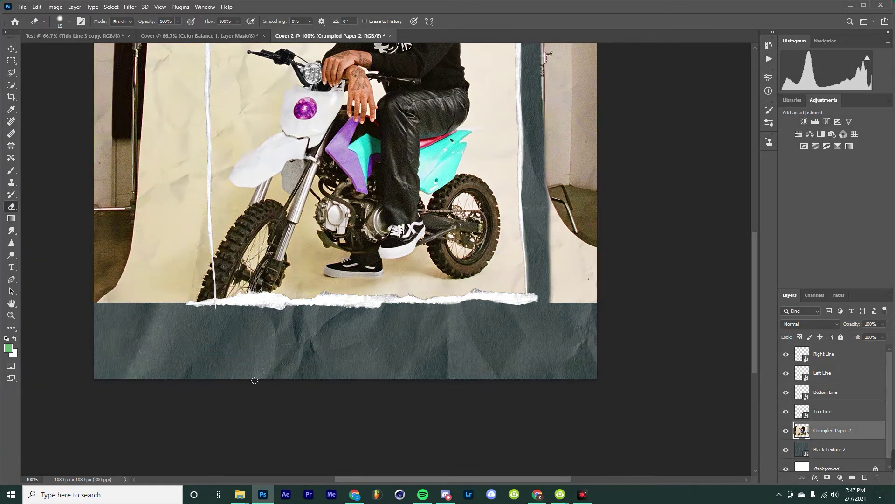
{"action": "scroll", "coordinate": [254, 380], "scroll_direction": "left", "scroll_amount": 5}
{"action": "scroll", "coordinate": [367, 285], "scroll_direction": "up", "scroll_amount": 3}
{"action": "mouse_move", "coordinate": [390, 388]}
{"action": "left_mouse_down"}
{"action": "mouse_move", "coordinate": [388, 49]}
{"action": "mouse_move", "coordinate": [384, 396]}
{"action": "left_mouse_up"}
{"action": "key", "text": "ctrl+z"}
{"action": "left_click_drag", "start_coordinate": [393, 364], "coordinate": [389, 137]}
Delete the remaining photo overhang with a rectangular selection and fit the cover in view
{"action": "key", "text": "m"}
{"action": "left_click_drag", "start_coordinate": [380, 43], "coordinate": [284, 472]}
{"action": "key", "text": "Delete"}
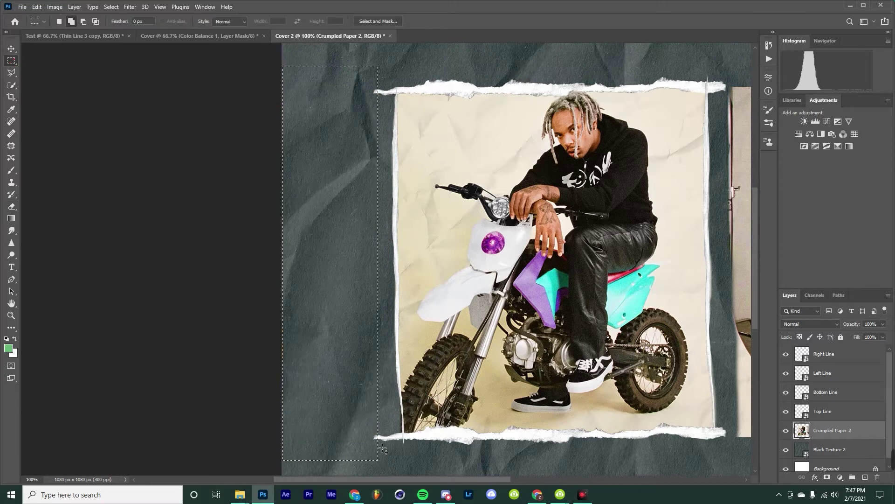
{"action": "scroll", "coordinate": [448, 280], "scroll_direction": "left", "scroll_amount": 5}
{"action": "left_click_drag", "start_coordinate": [618, 44], "coordinate": [560, 439]}
{"action": "key", "text": "Delete"}
{"action": "key", "text": "v"}
{"action": "key", "text": "ctrl+minus"}
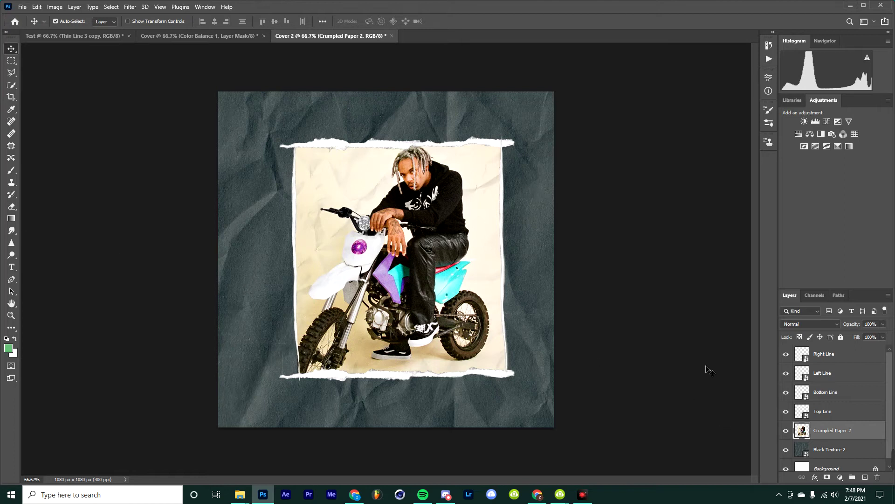
Move Bottom Line and Top Line above Right Line in the layer stack
{"action": "left_click", "coordinate": [835, 397]}
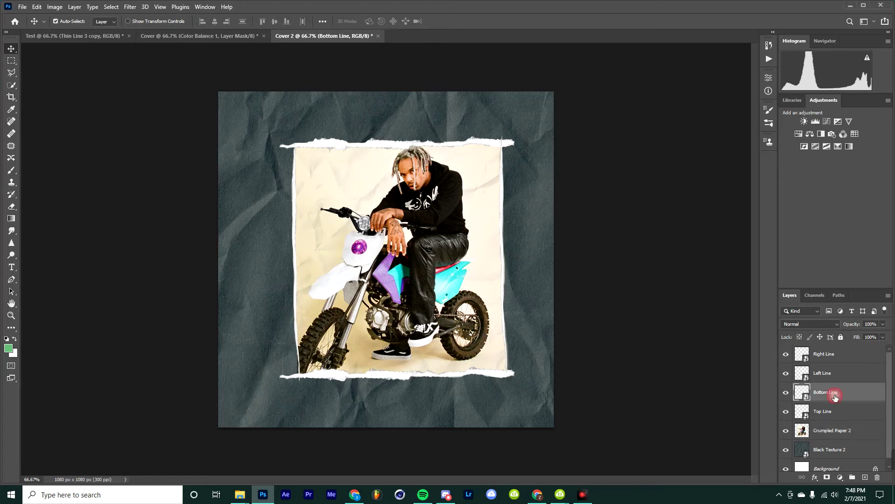
{"action": "left_click", "coordinate": [836, 412], "text": "shift"}
{"action": "left_click", "coordinate": [824, 373], "text": "shift"}
{"action": "left_click_drag", "start_coordinate": [824, 373], "coordinate": [825, 352]}
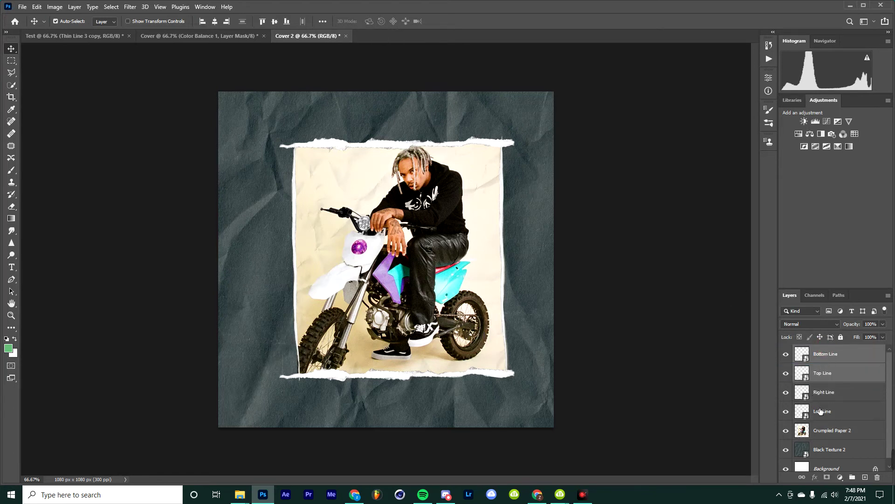
Rasterize all four torn-line layers, then deselect them
{"action": "left_click", "coordinate": [837, 415], "text": "shift"}
{"action": "right_click", "coordinate": [833, 380]}
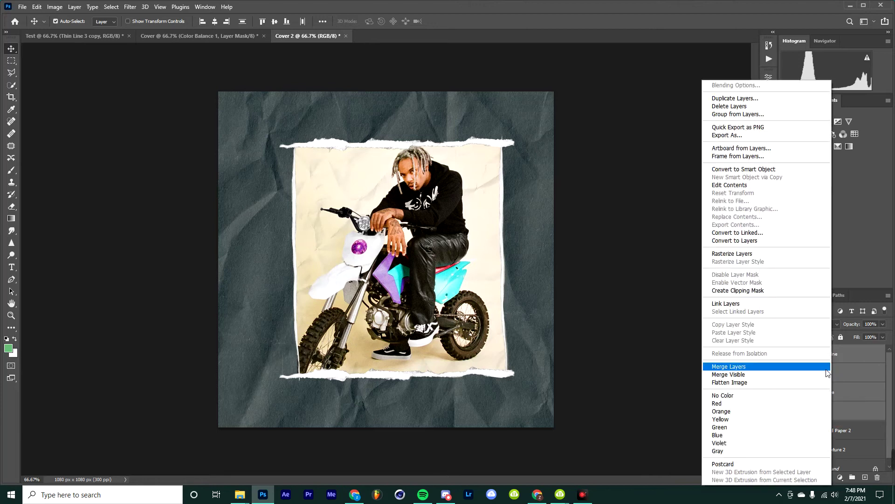
{"action": "left_click", "coordinate": [741, 255]}
{"action": "left_click", "coordinate": [67, 242]}
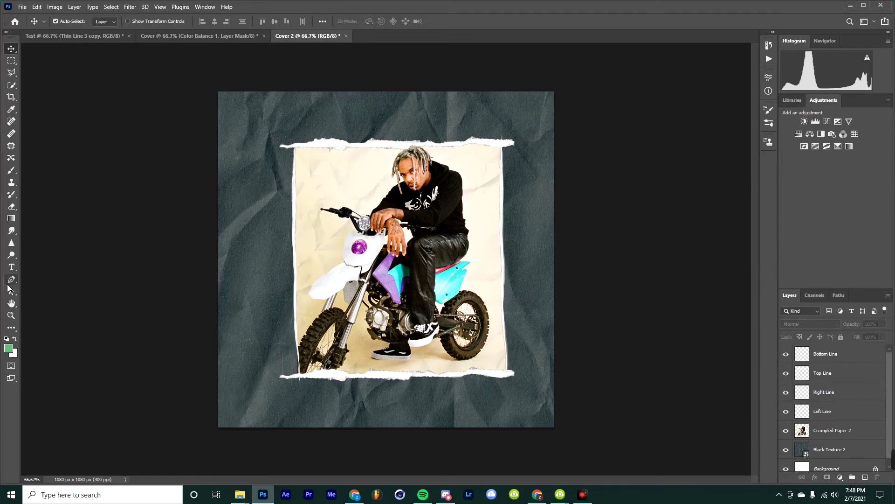
With the Eraser, trim the Top, Right and Left Line strips, undoing one misstep
{"action": "left_click", "coordinate": [11, 207]}
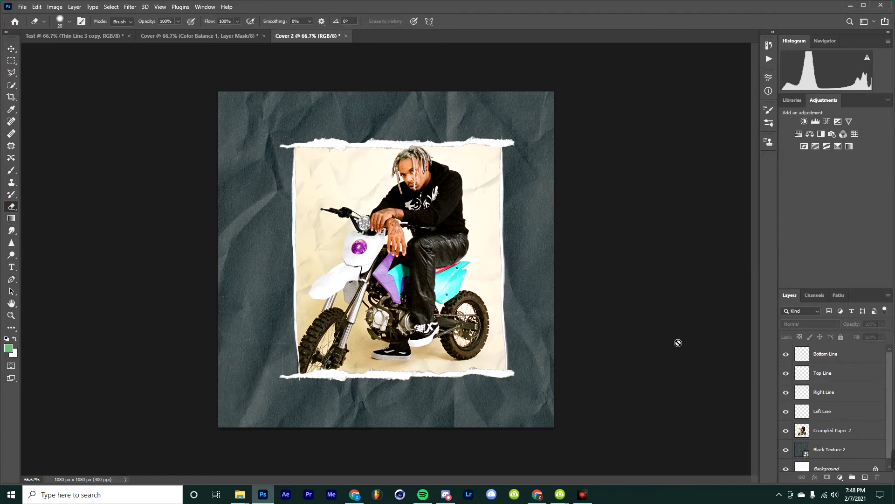
{"action": "left_click", "coordinate": [838, 373]}
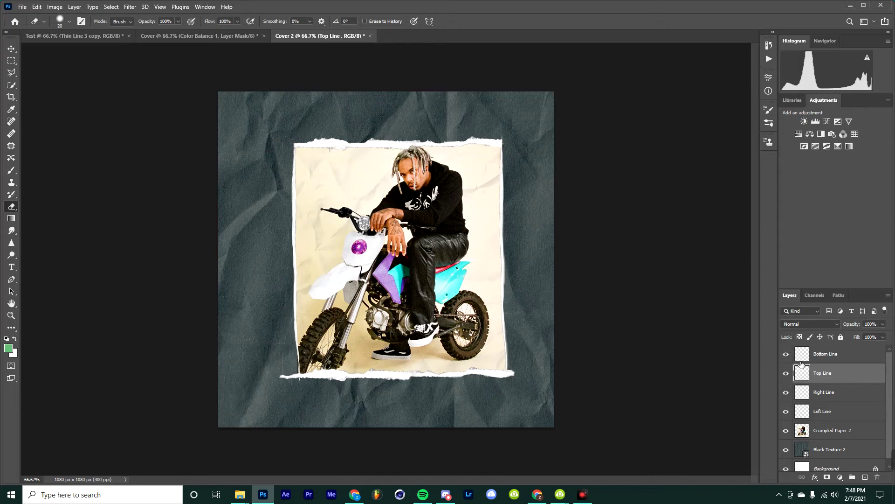
{"action": "left_click", "coordinate": [822, 392]}
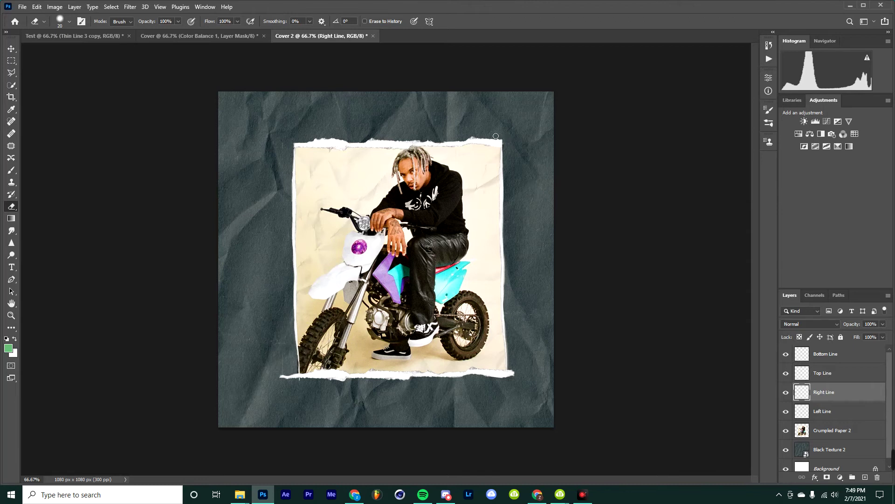
{"action": "left_click", "coordinate": [815, 411]}
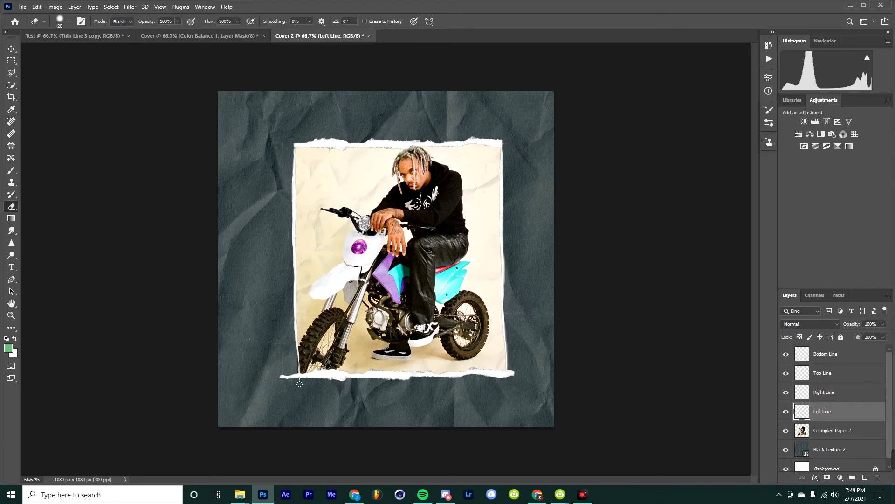
{"action": "key", "text": "ctrl+z"}
Trim the left and right ends of the Bottom Line strip
{"action": "left_click", "coordinate": [838, 354]}
{"action": "left_click_drag", "start_coordinate": [283, 380], "coordinate": [286, 377]}
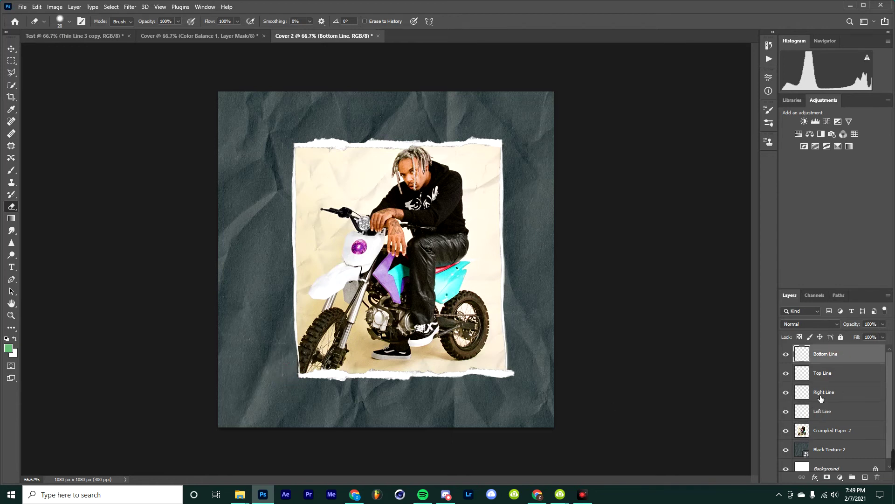
{"action": "left_click_drag", "start_coordinate": [514, 379], "coordinate": [512, 368]}
{"action": "left_click", "coordinate": [832, 430]}
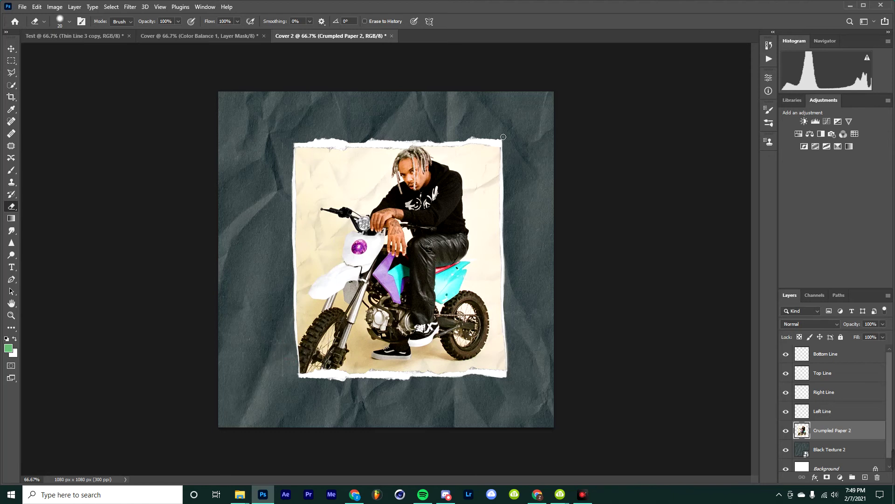
Tint the Black Texture 2 background toward blue with a Color Balance adjustment layer
{"action": "key", "text": "v"}
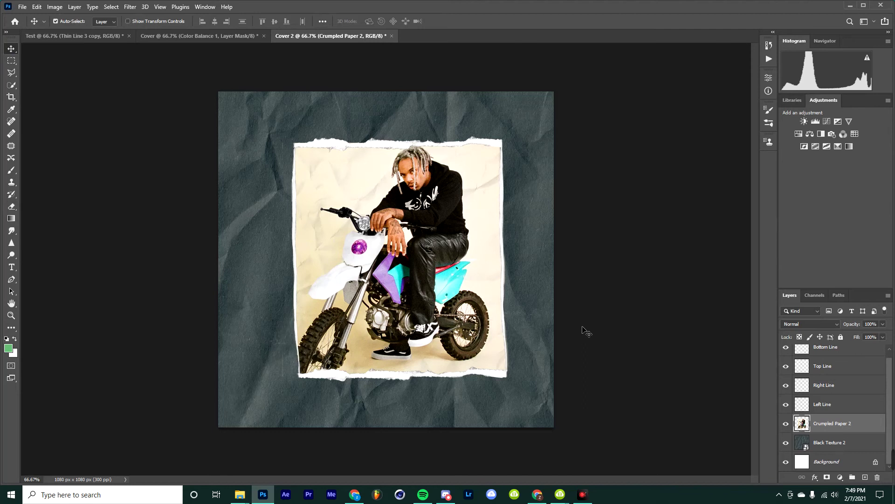
{"action": "left_click", "coordinate": [834, 446]}
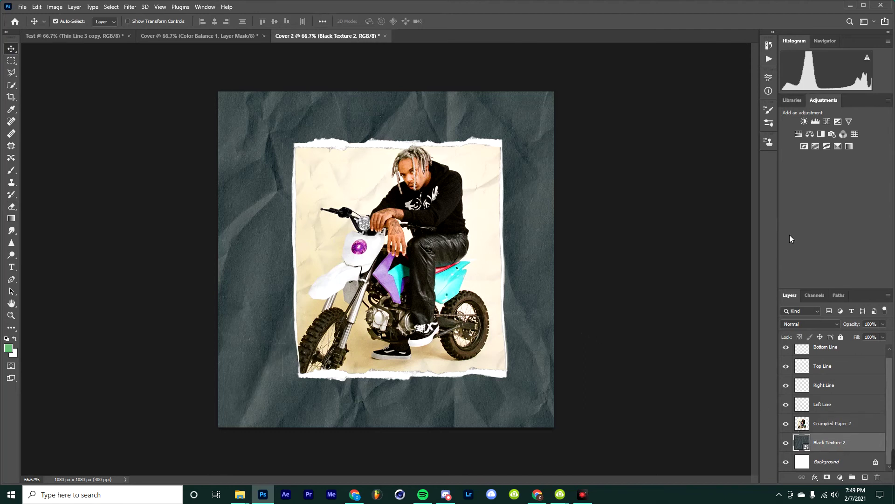
{"action": "left_click", "coordinate": [809, 134]}
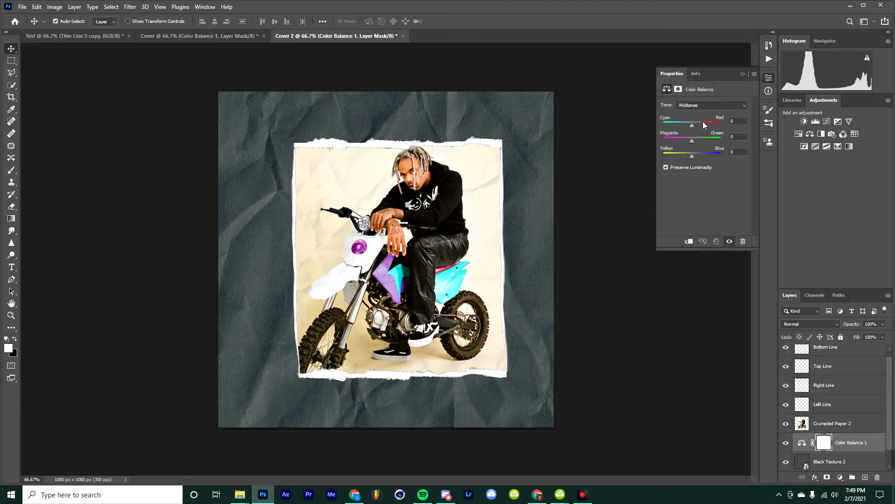
{"action": "mouse_move", "coordinate": [691, 124]}
{"action": "left_mouse_down"}
{"action": "mouse_move", "coordinate": [704, 155]}
{"action": "mouse_move", "coordinate": [717, 155]}
{"action": "mouse_move", "coordinate": [709, 138]}
{"action": "mouse_move", "coordinate": [651, 130]}
{"action": "mouse_move", "coordinate": [676, 134]}
{"action": "left_mouse_up"}
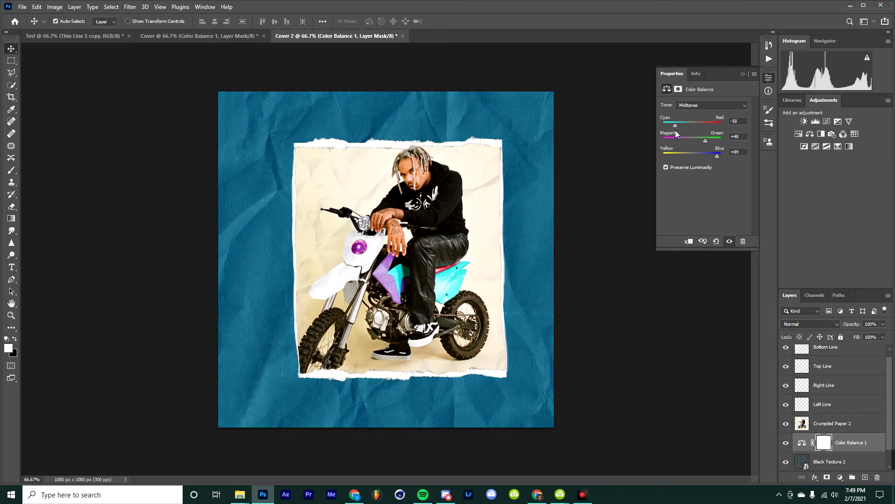
{"action": "left_click", "coordinate": [743, 73]}
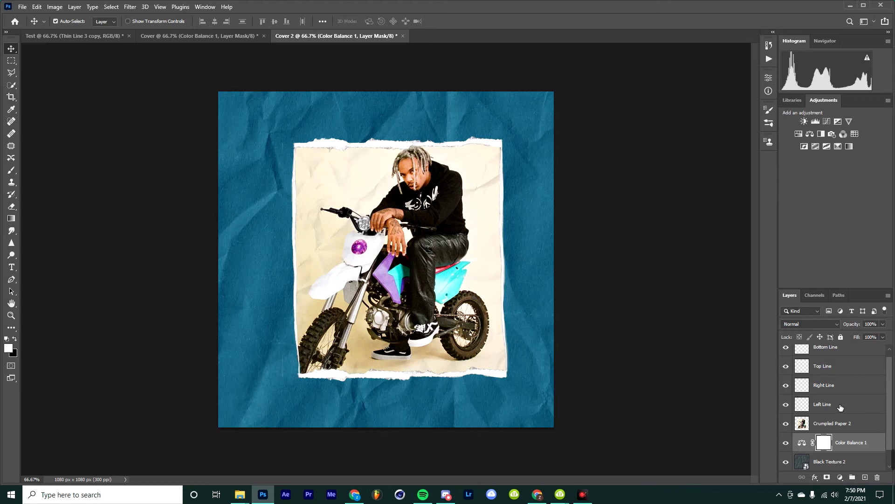
{"action": "scroll", "coordinate": [841, 408], "scroll_direction": "up", "scroll_amount": 1}
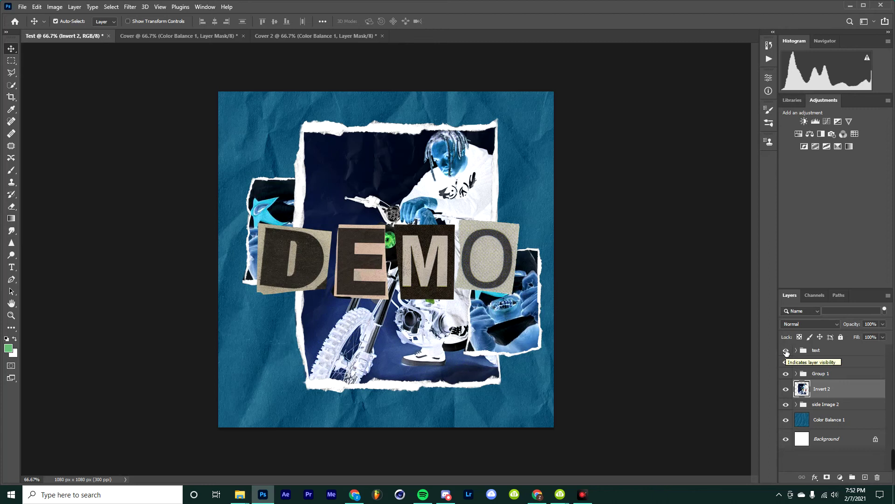
Compare the Test collage with and without the DEMO lettering twice, then select Group 1
{"action": "left_click", "coordinate": [785, 351]}
{"action": "left_click", "coordinate": [786, 352]}
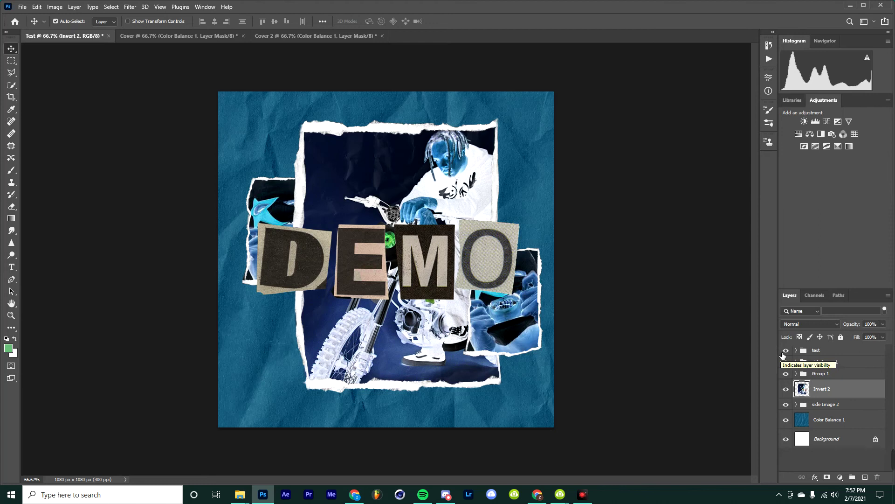
{"action": "left_click", "coordinate": [785, 350]}
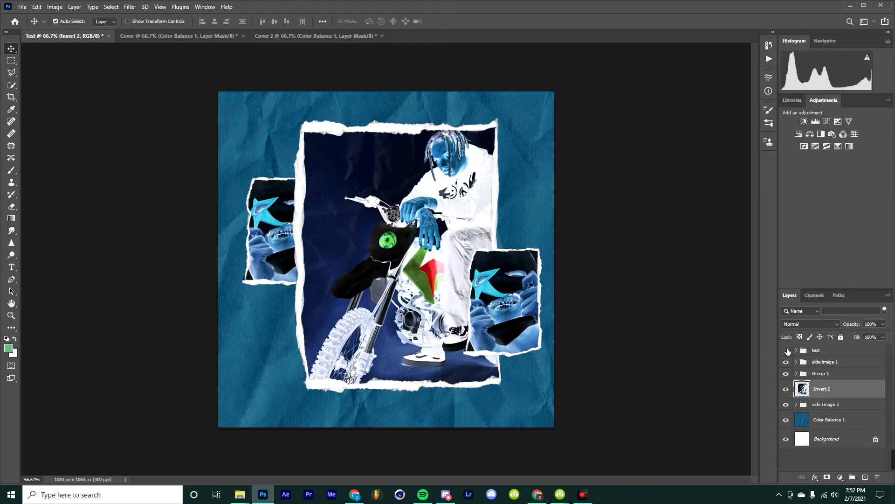
{"action": "left_click", "coordinate": [785, 350]}
{"action": "left_click", "coordinate": [830, 374]}
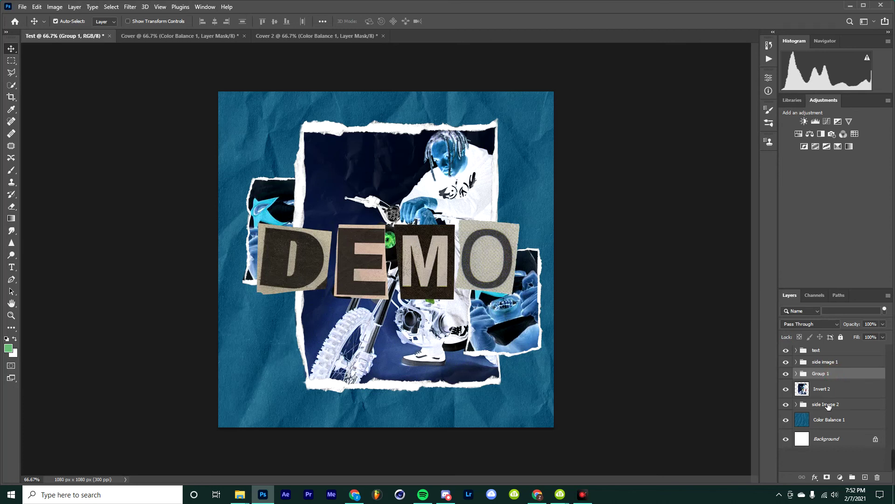
Nudge side image 1 slightly upward with Free Transform
{"action": "left_click", "coordinate": [832, 362]}
{"action": "key", "text": "ctrl+t"}
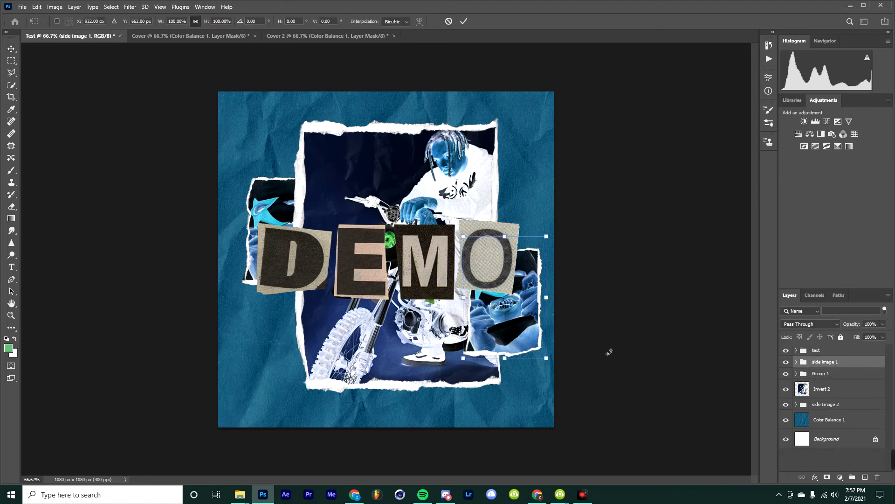
{"action": "mouse_move", "coordinate": [523, 336]}
{"action": "left_mouse_down"}
{"action": "mouse_move", "coordinate": [494, 326]}
{"action": "mouse_move", "coordinate": [546, 270]}
{"action": "mouse_move", "coordinate": [522, 331]}
{"action": "left_mouse_up"}
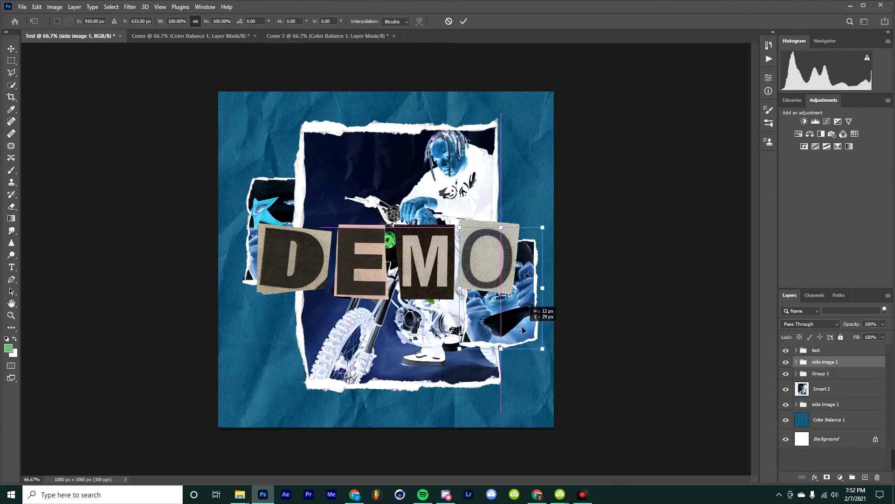
{"action": "left_click", "coordinate": [463, 22]}
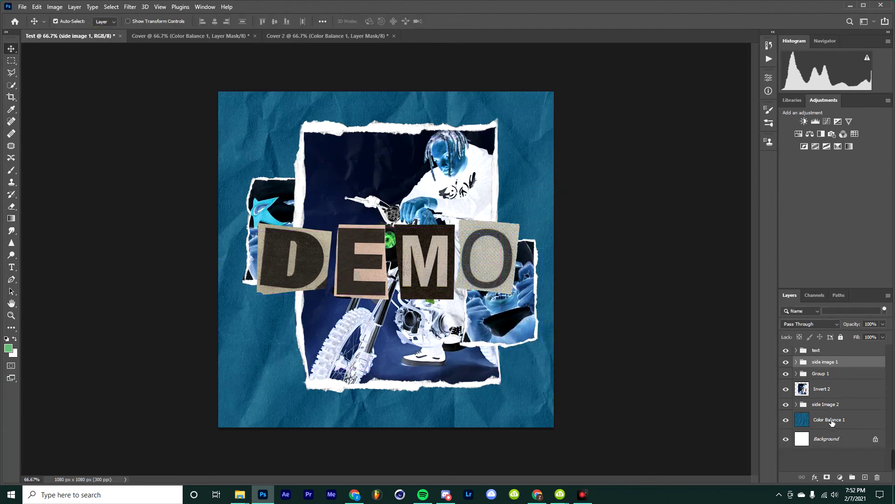
Reposition side Image 2 with Free Transform so it peeks out behind the framed photo
{"action": "left_click", "coordinate": [839, 396]}
{"action": "key", "text": "ctrl+t"}
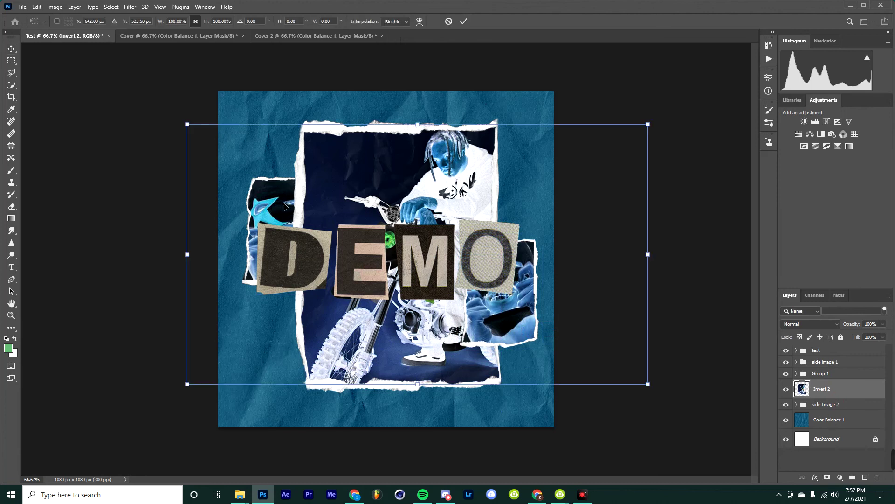
{"action": "left_click", "coordinate": [837, 403]}
{"action": "key", "text": "ctrl+t"}
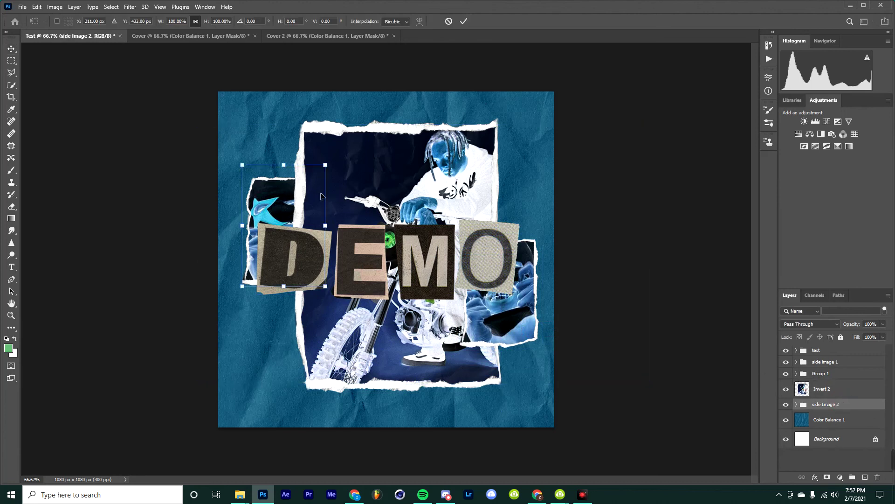
{"action": "mouse_move", "coordinate": [268, 202]}
{"action": "left_mouse_down"}
{"action": "mouse_move", "coordinate": [253, 183]}
{"action": "mouse_move", "coordinate": [274, 187]}
{"action": "mouse_move", "coordinate": [286, 213]}
{"action": "left_mouse_up"}
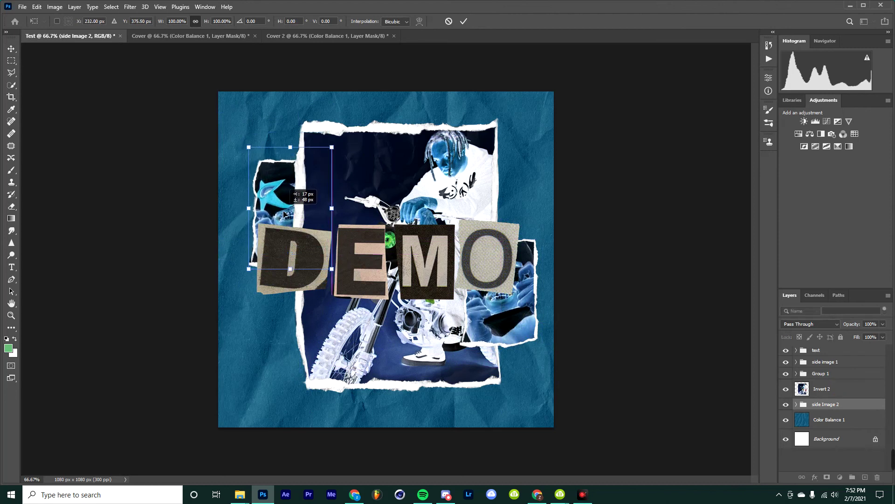
{"action": "left_click", "coordinate": [811, 350]}
{"action": "left_click", "coordinate": [785, 351]}
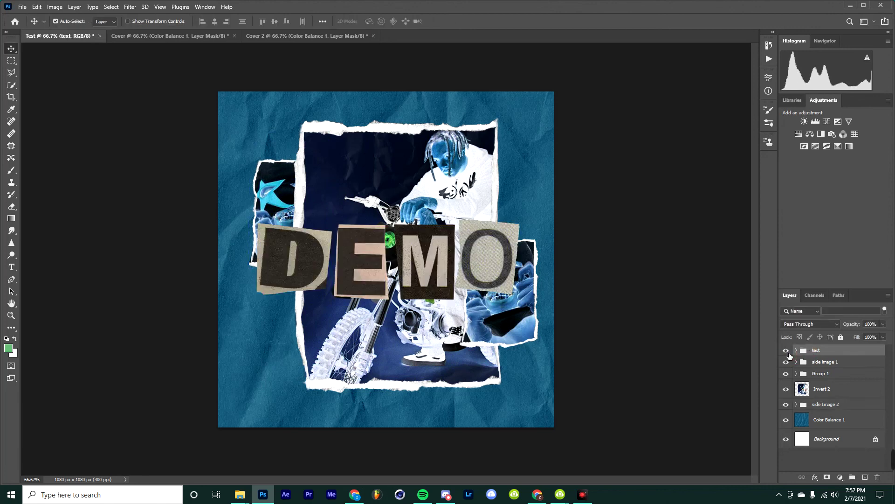